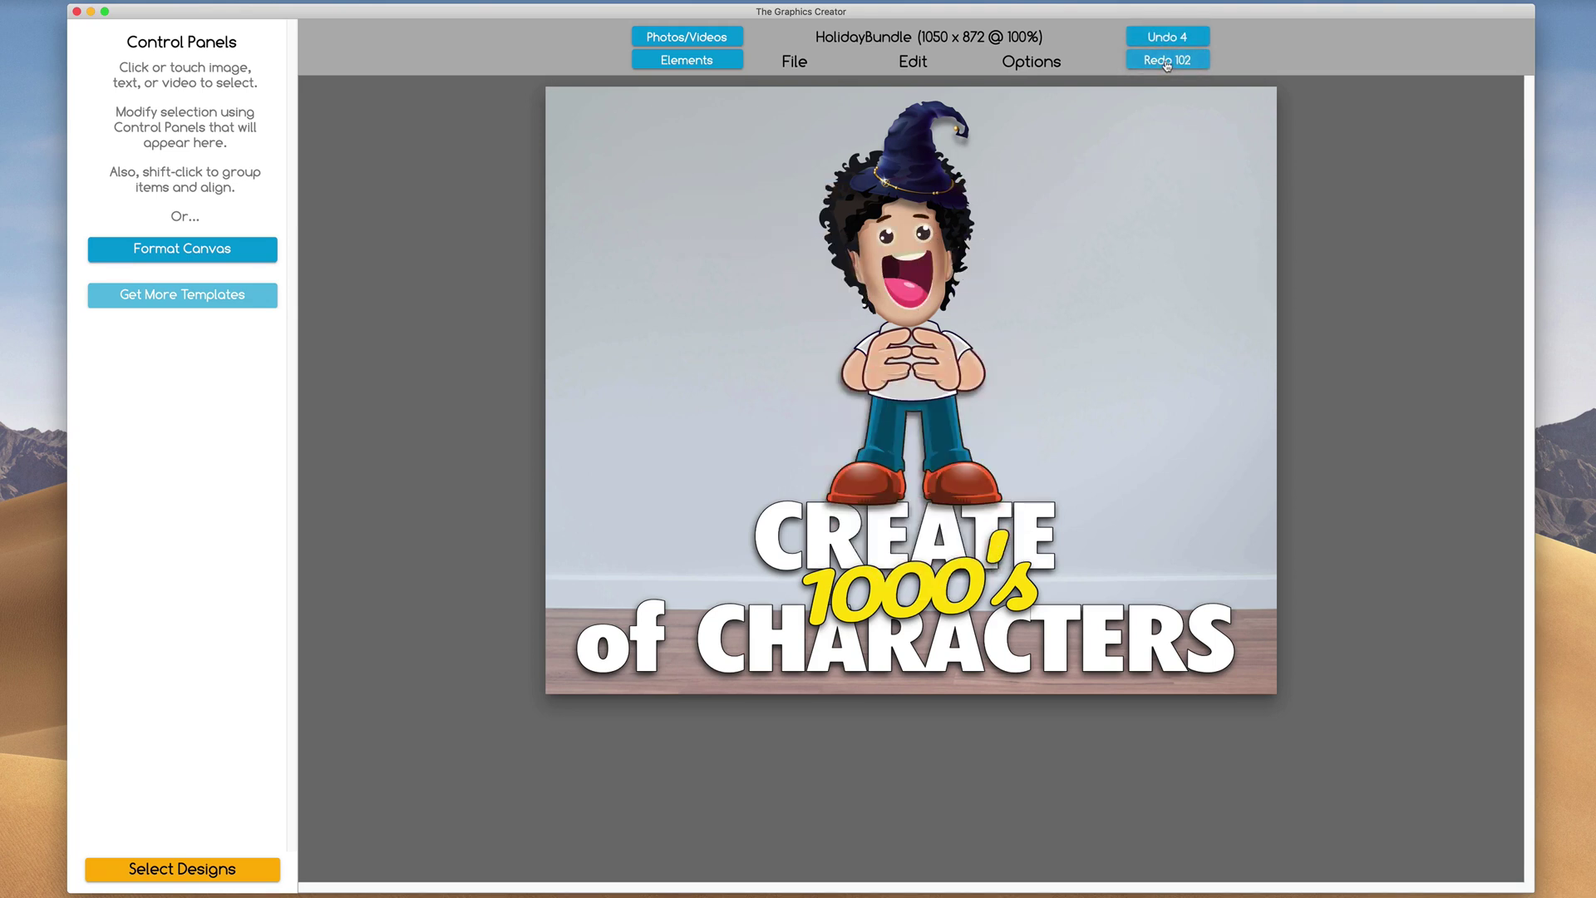
Redo the open-mouthed face swap, the girl's hair and purple hat, and the pink monster edits
click(1167, 60)
click(1167, 60)
click(1167, 60)
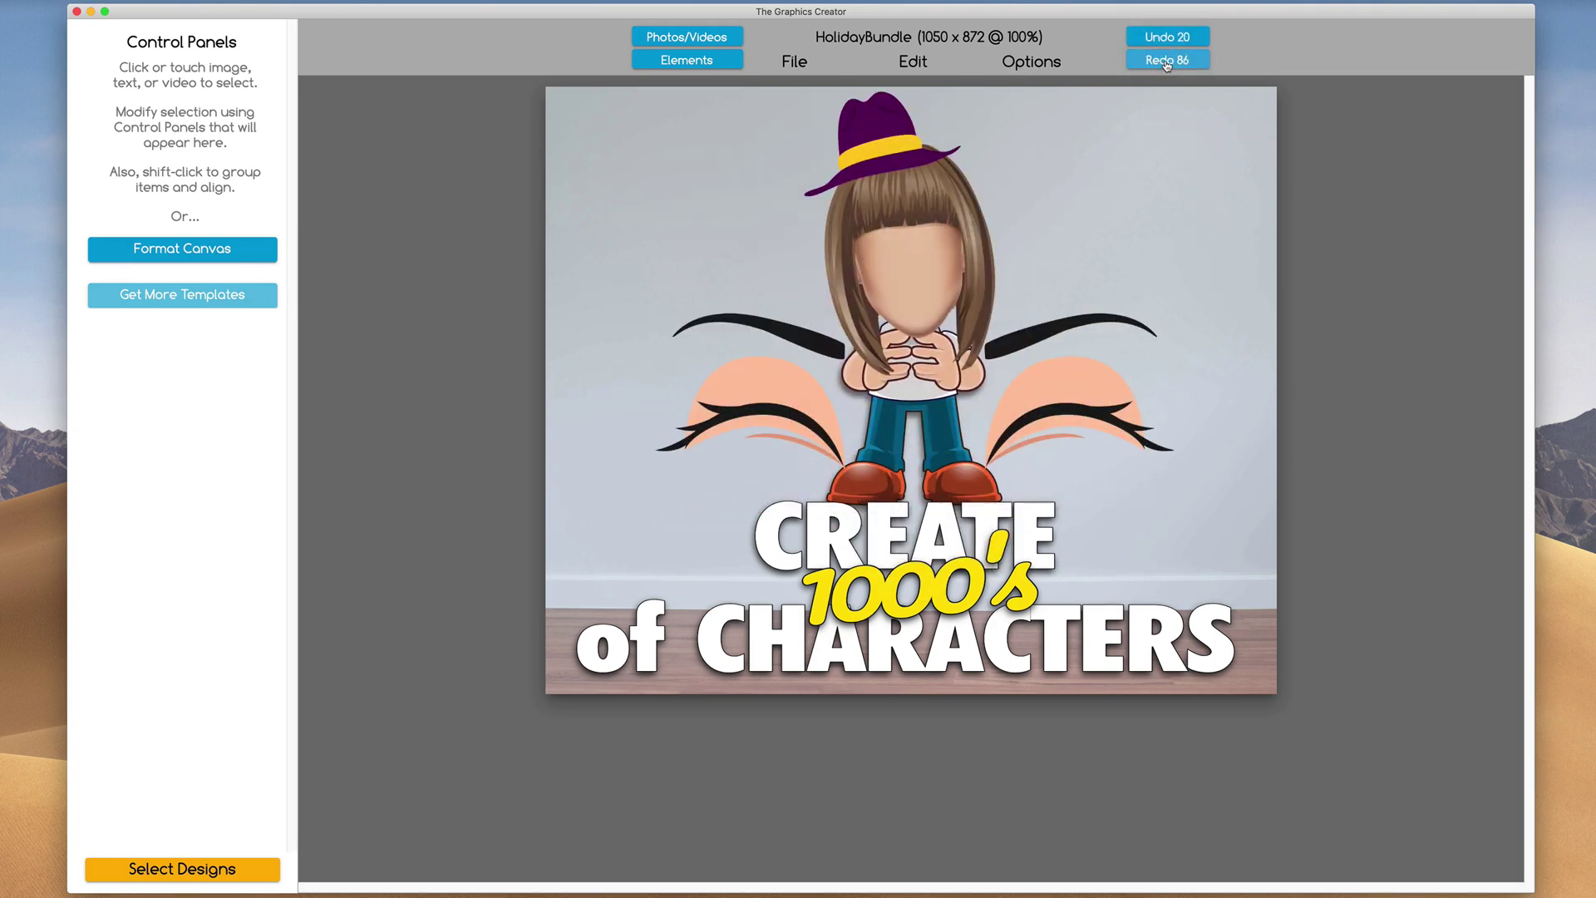
click(1166, 60)
click(1167, 62)
click(1168, 61)
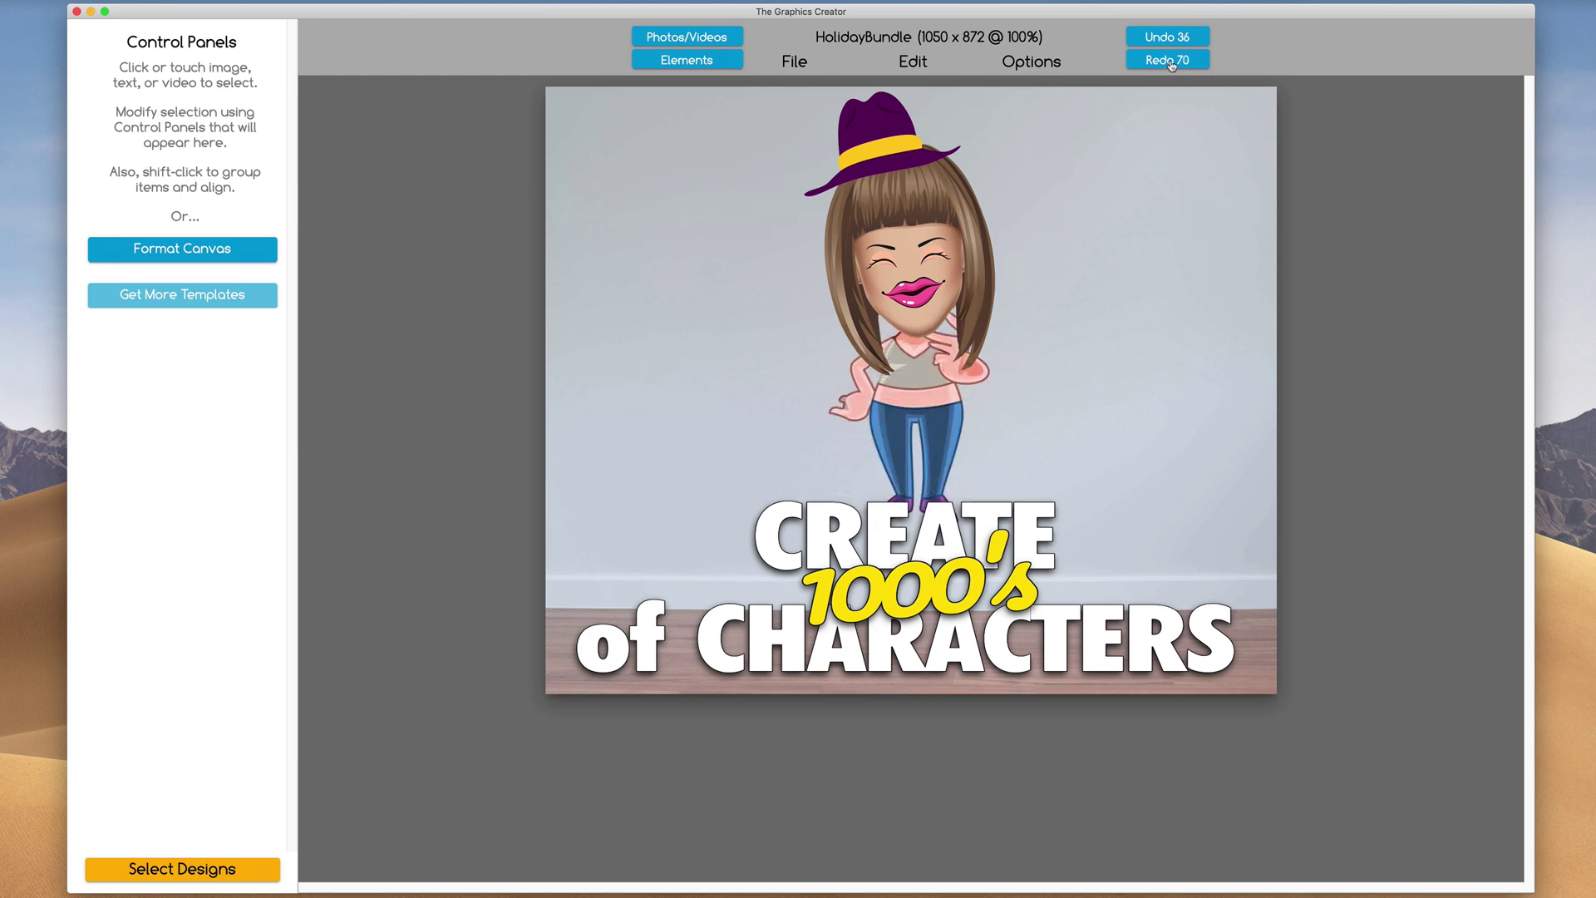
click(1169, 61)
click(1174, 61)
Redo the pink sunglasses and lips, hat resize, bulging eyes, and tongue-and-mouth reshaping
click(1176, 61)
click(1176, 61)
click(1176, 62)
click(1175, 62)
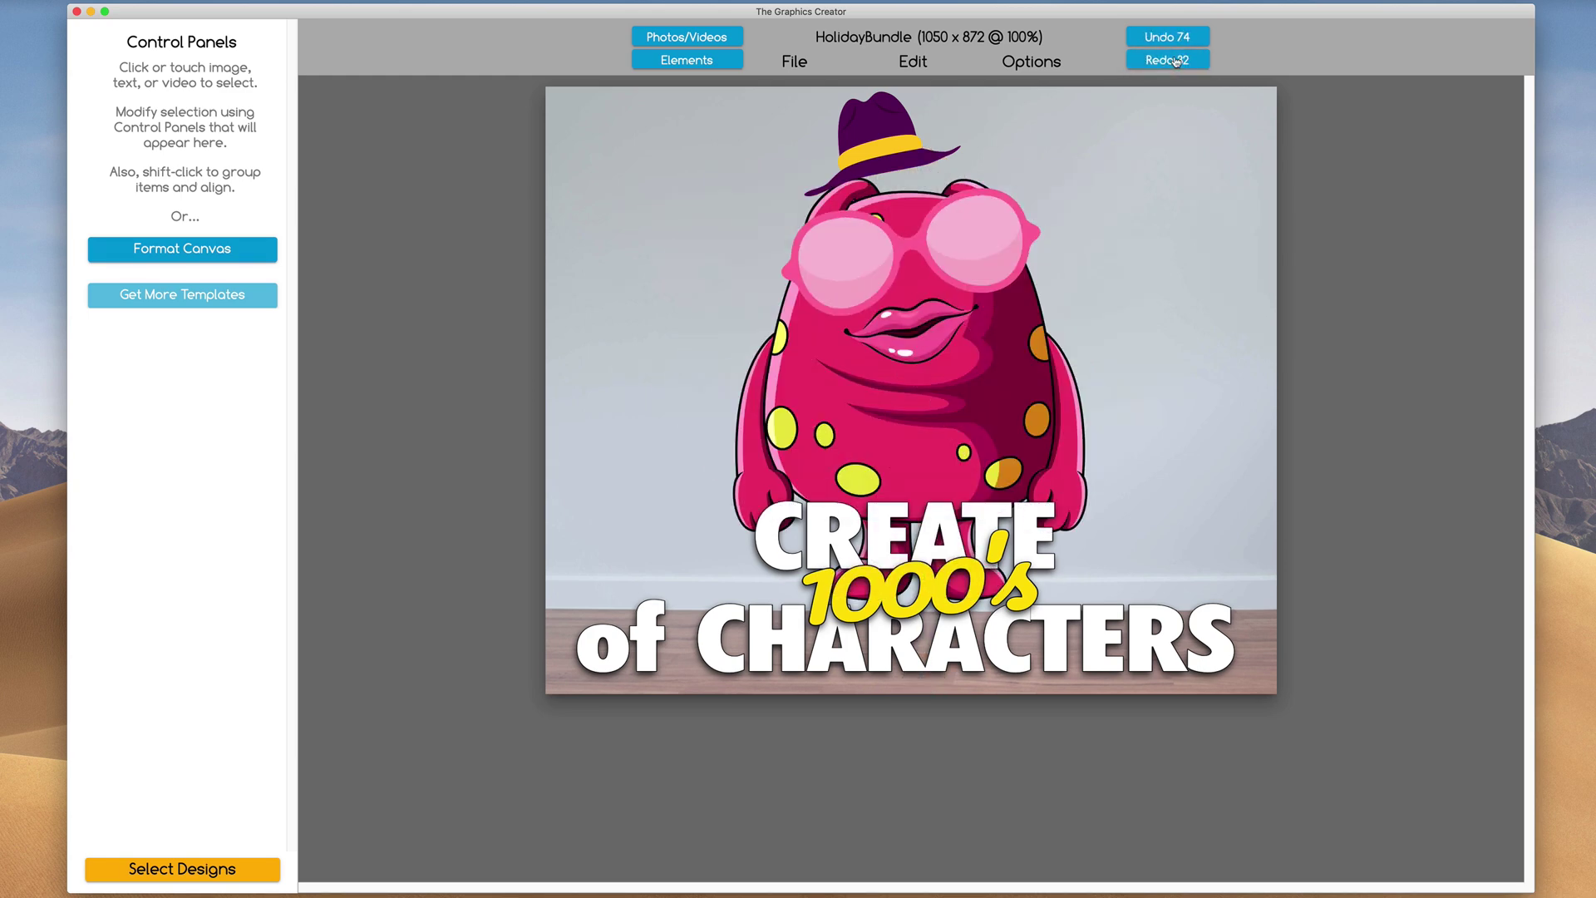
click(1176, 61)
click(1176, 62)
click(1175, 62)
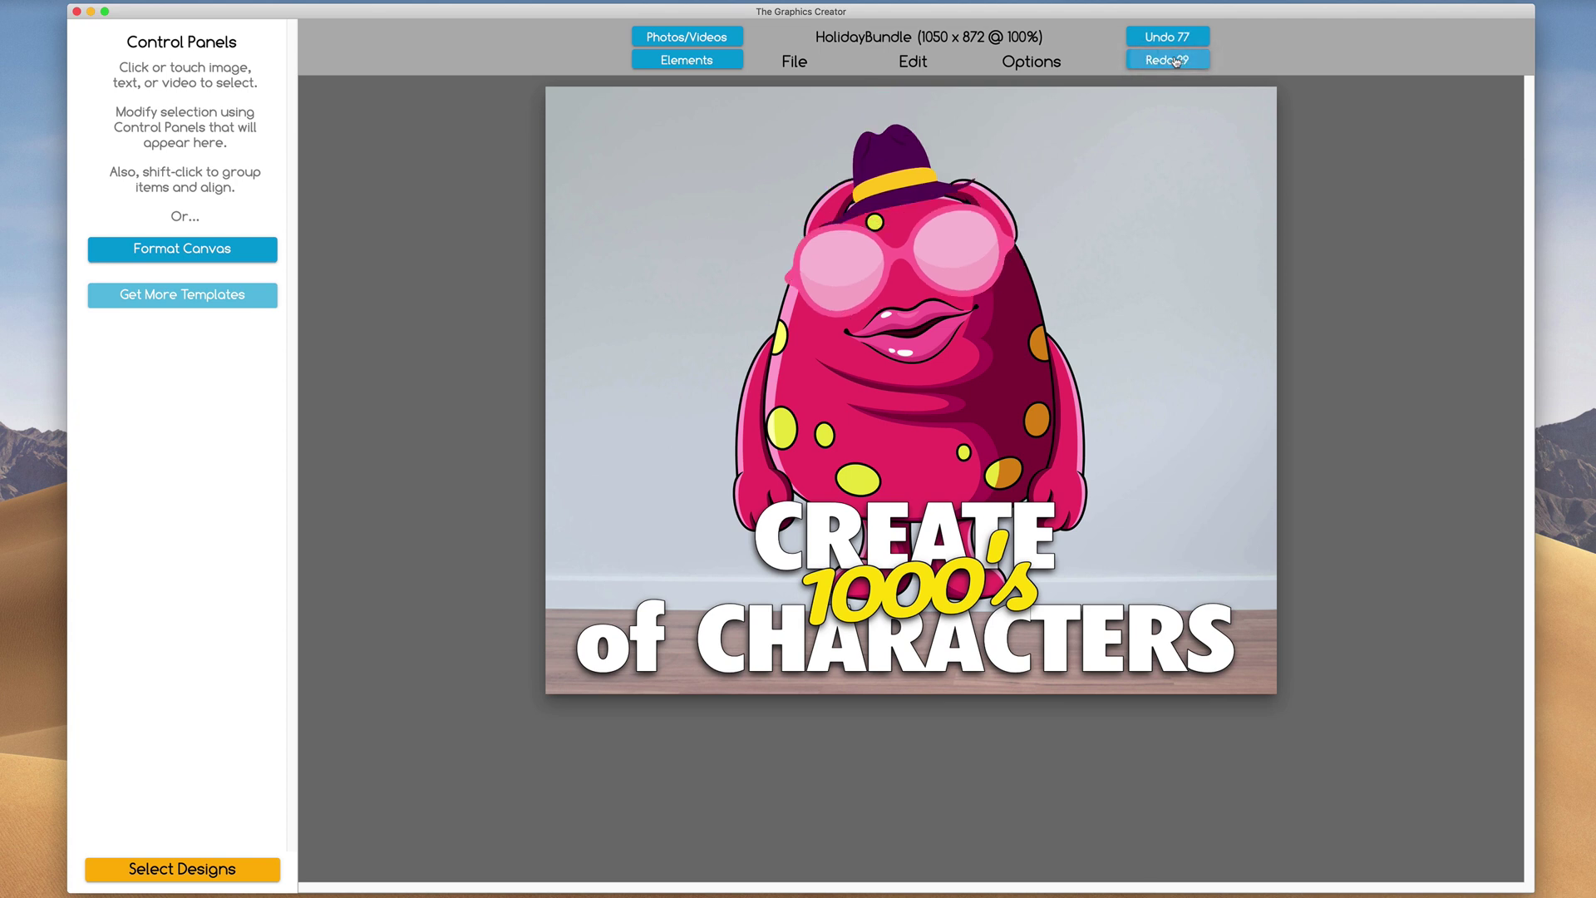
click(1176, 62)
click(1175, 62)
click(1176, 61)
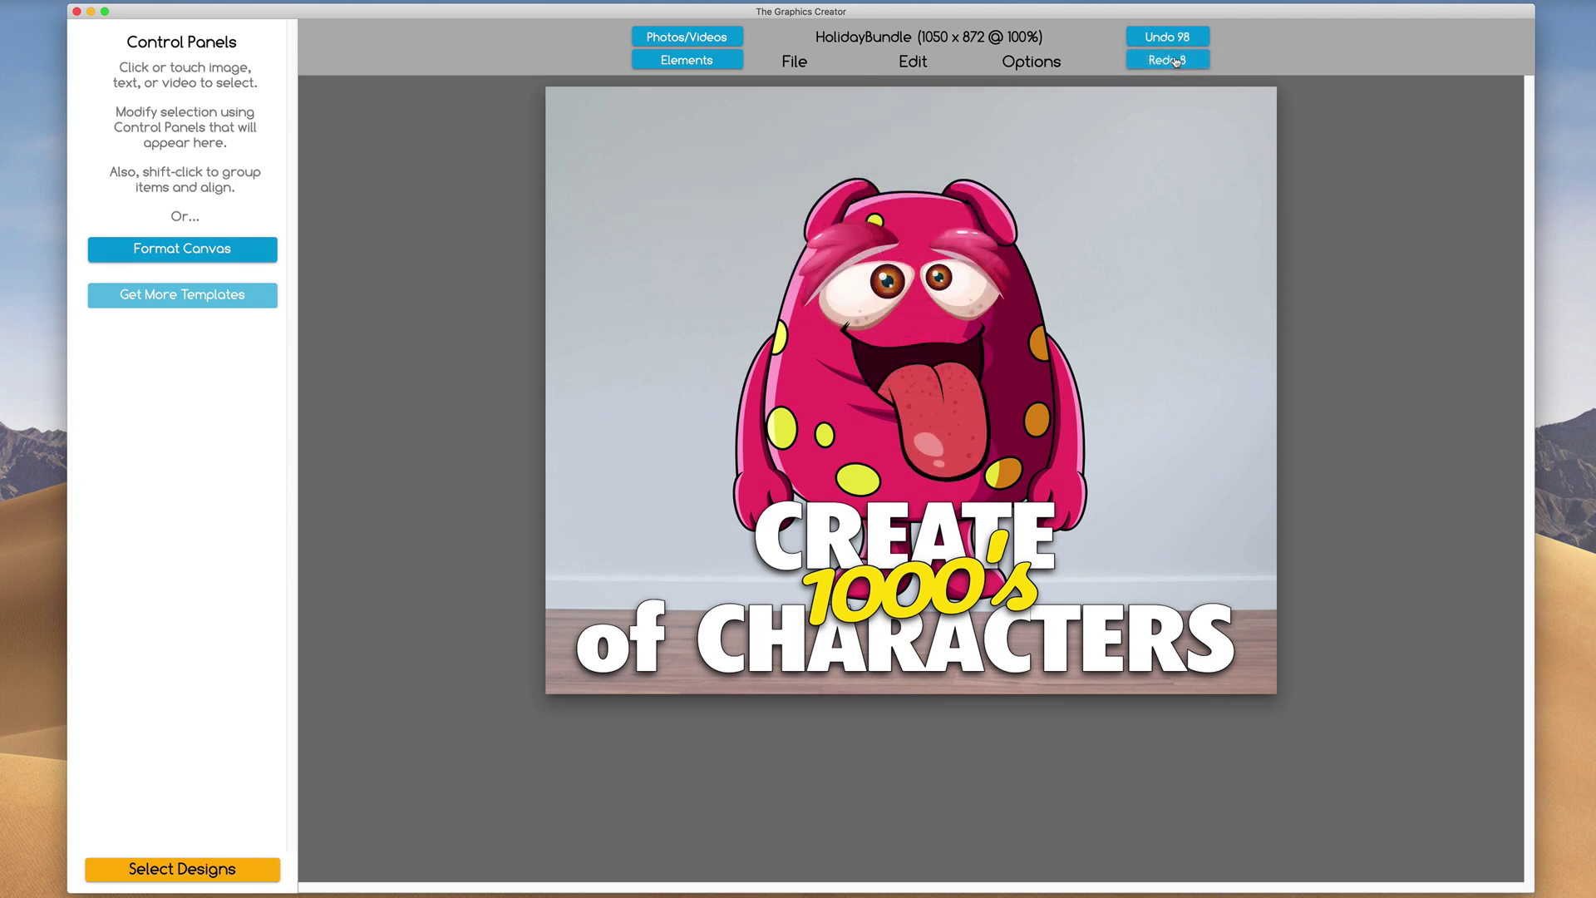
click(1176, 61)
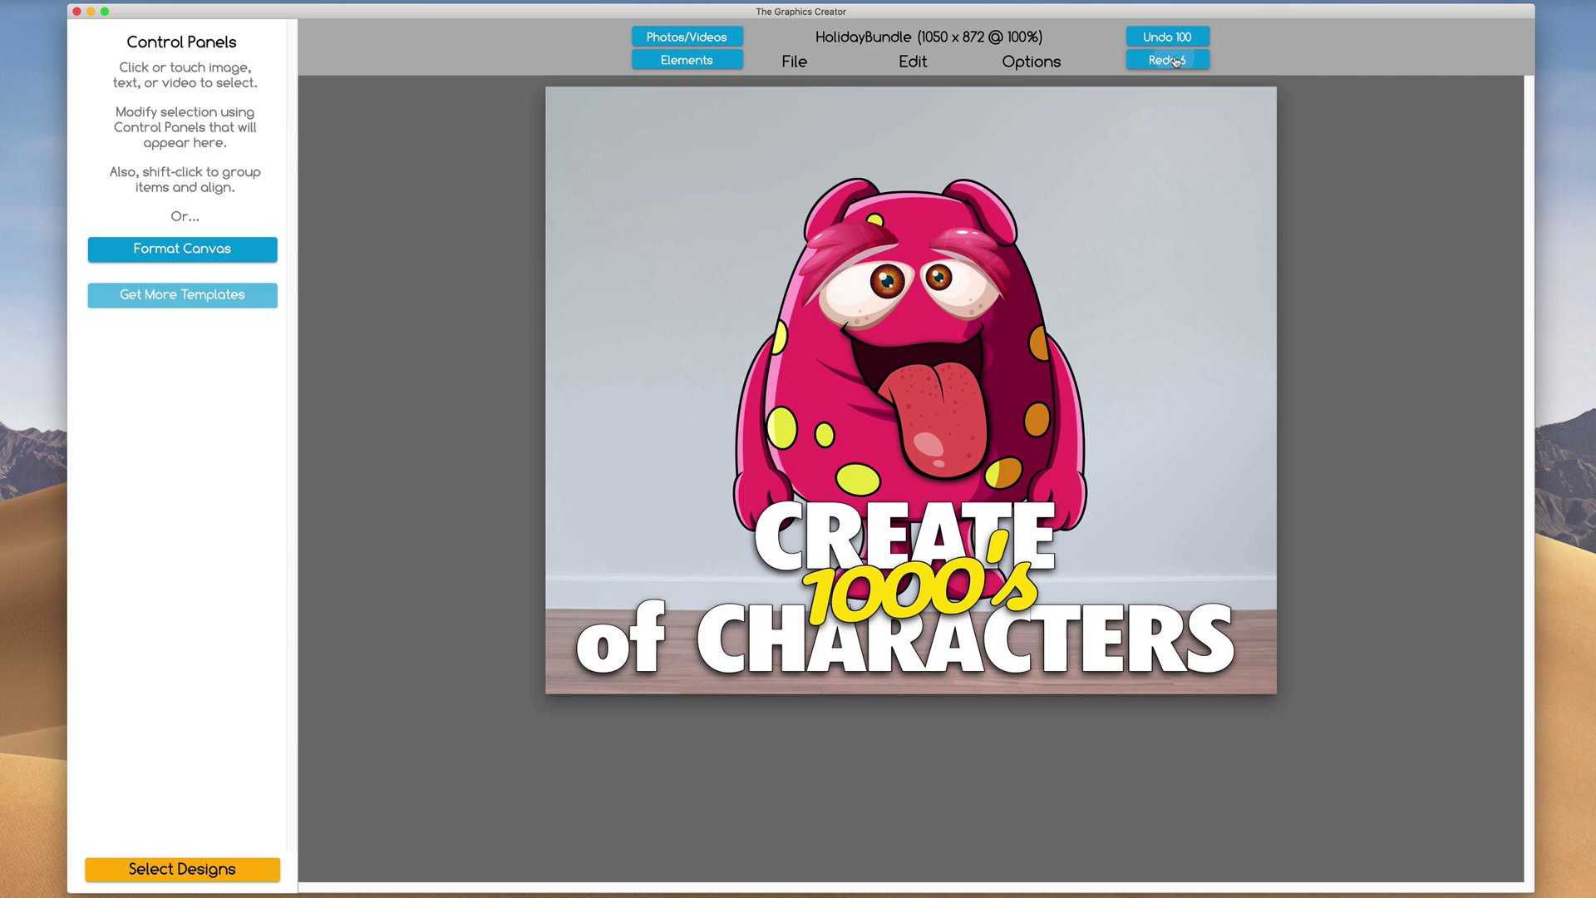
click(1176, 62)
click(1175, 62)
click(1175, 61)
click(1176, 61)
click(1175, 62)
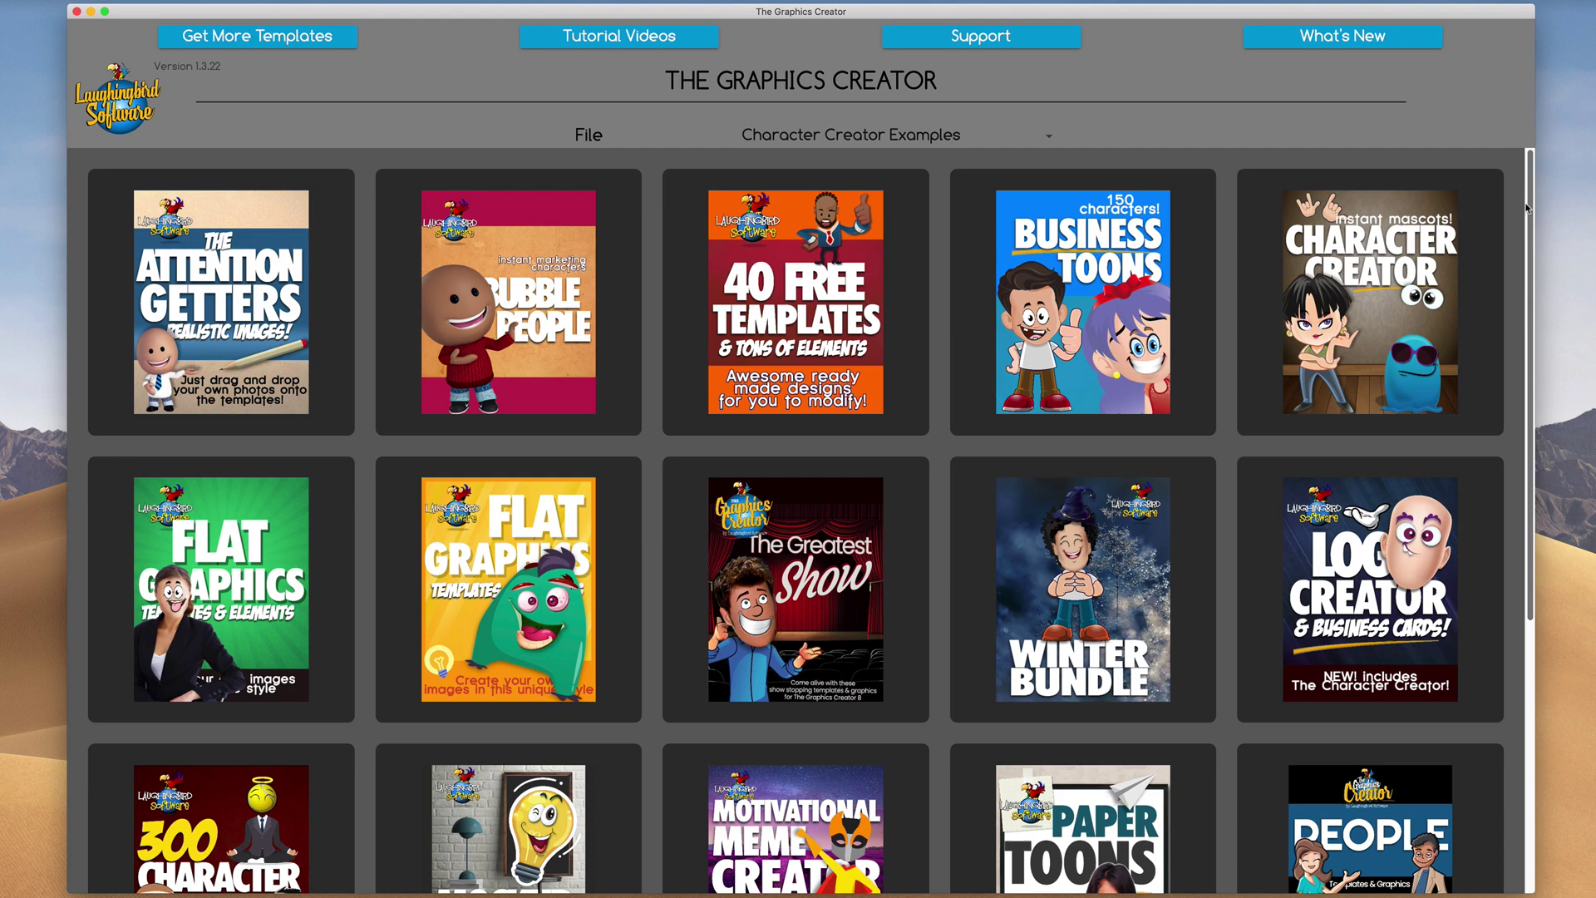
Scroll the Character Creator Examples grid to find the Flat Graphics template
drag(1531, 209, 1532, 444)
scroll(449, 587, up, 5)
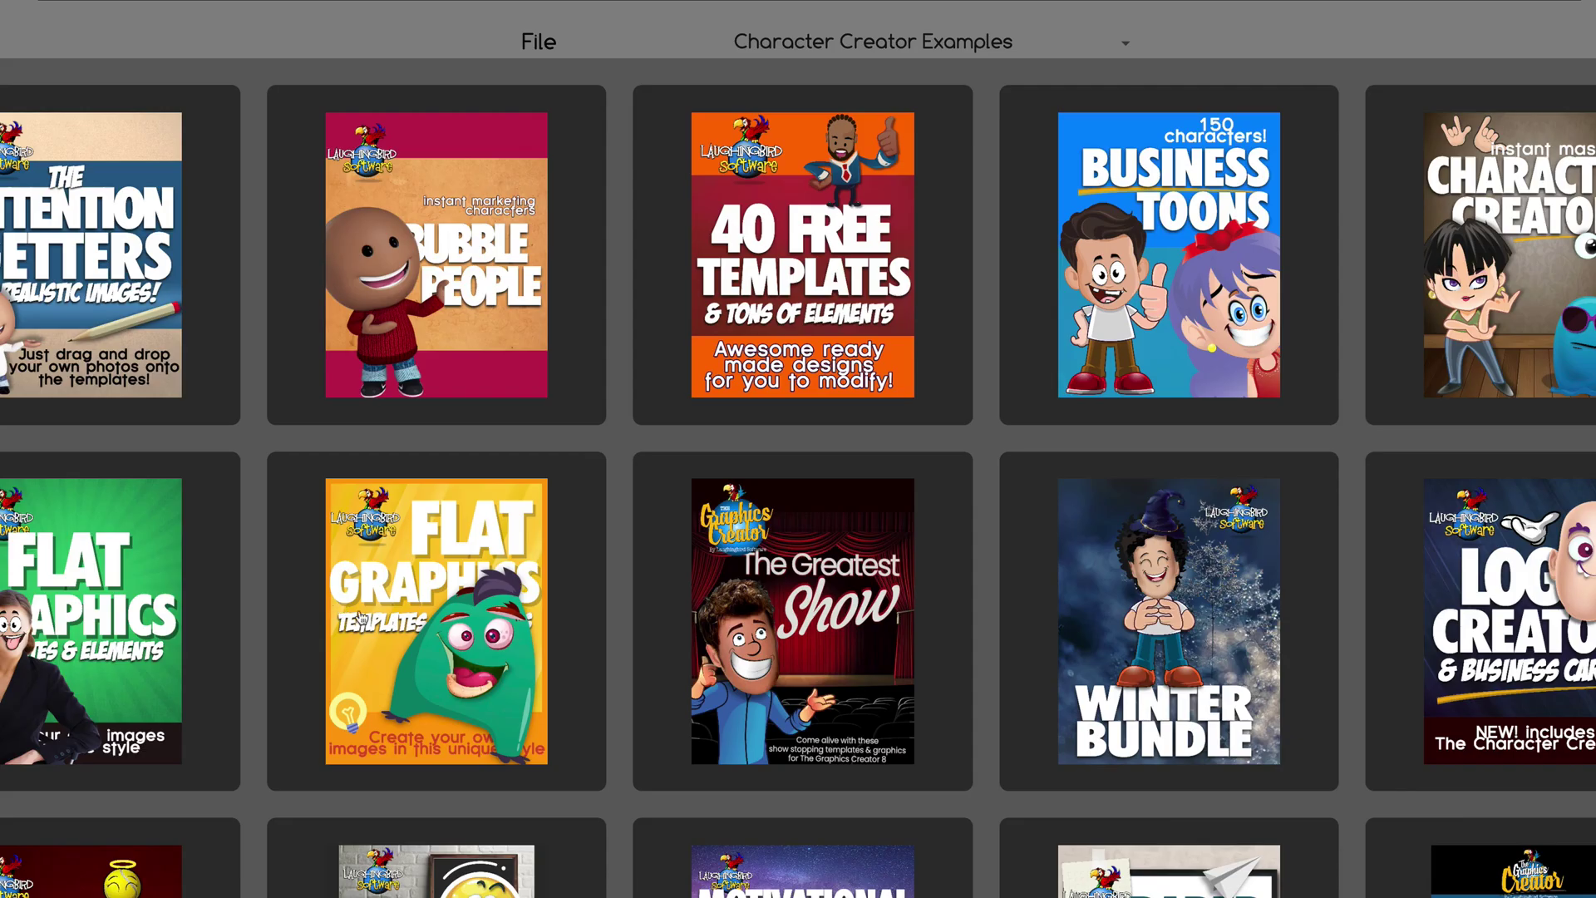
Open the Flat Graphics template and delete its yellow background image
click(433, 632)
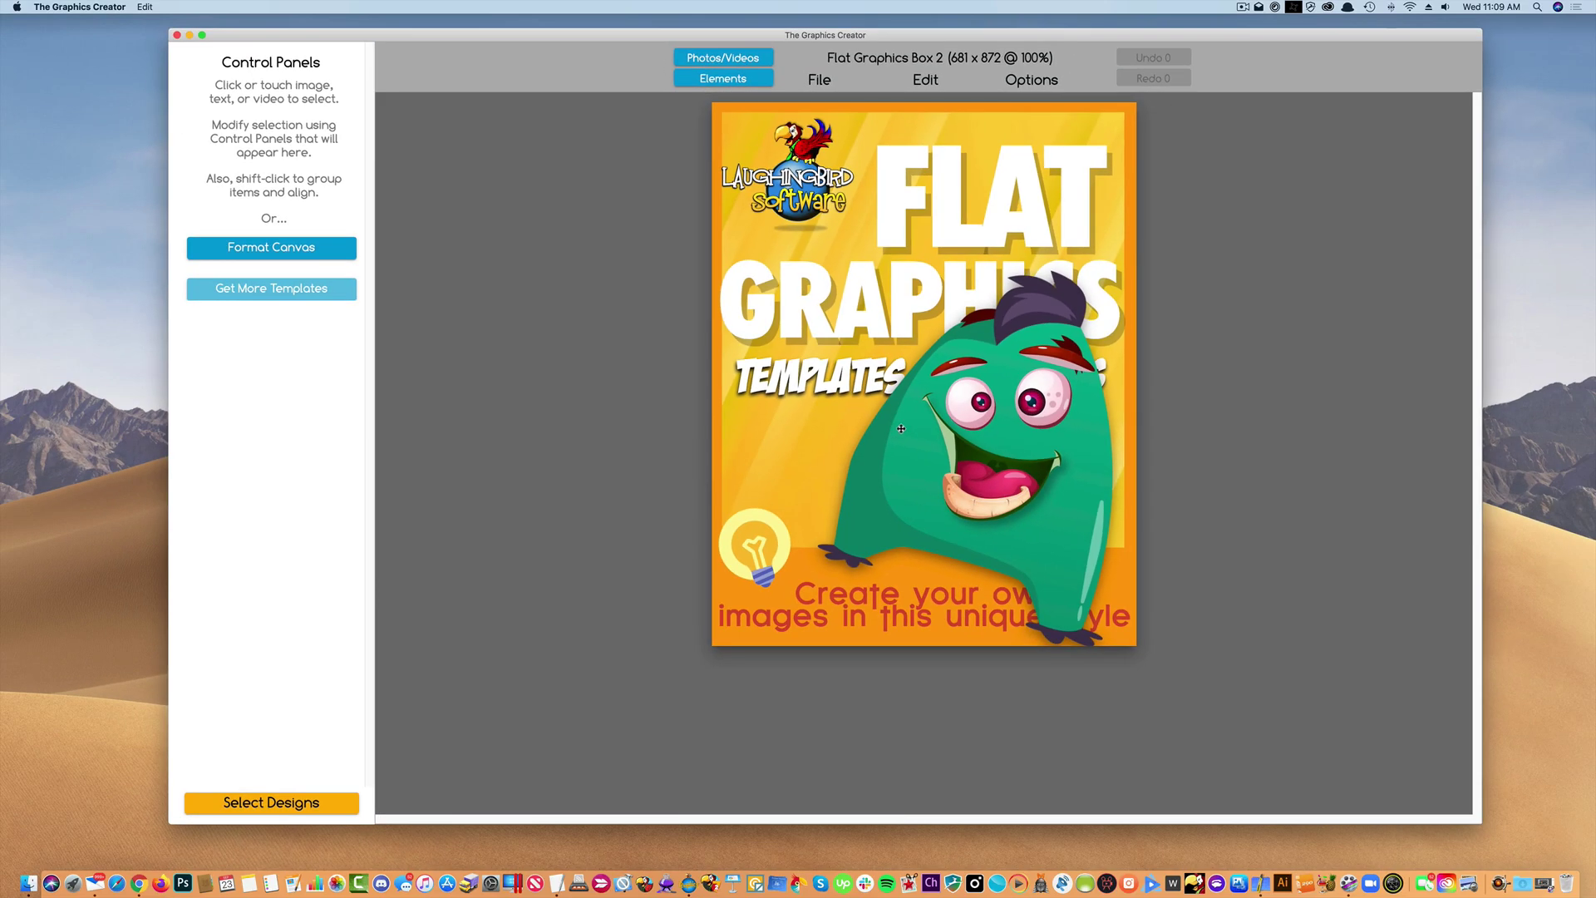
click(803, 431)
key(Delete)
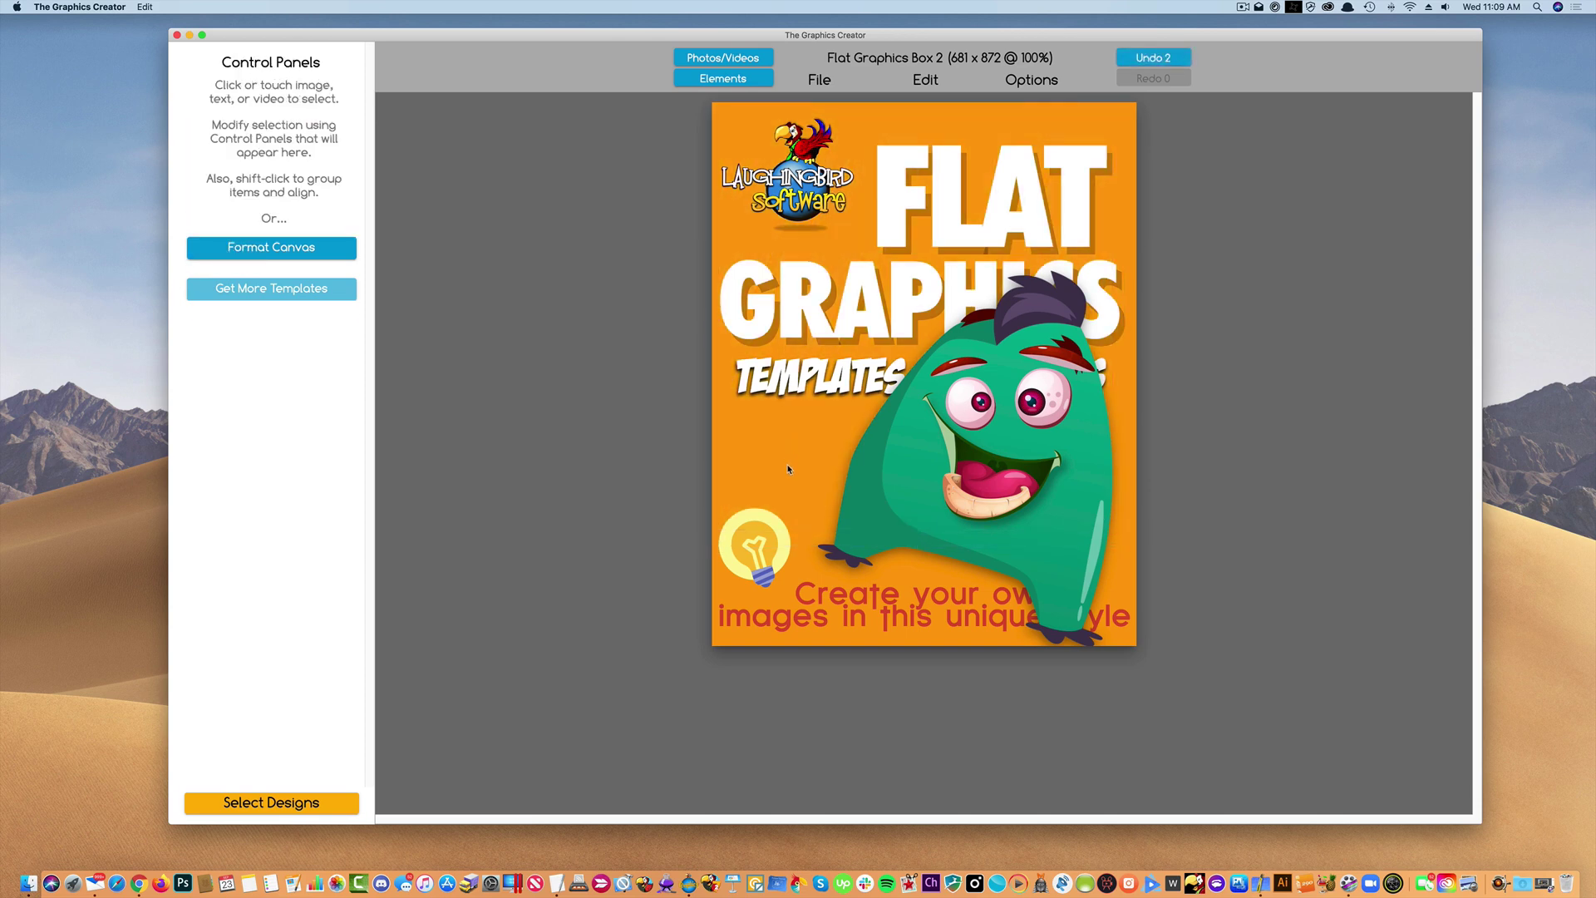
click(778, 508)
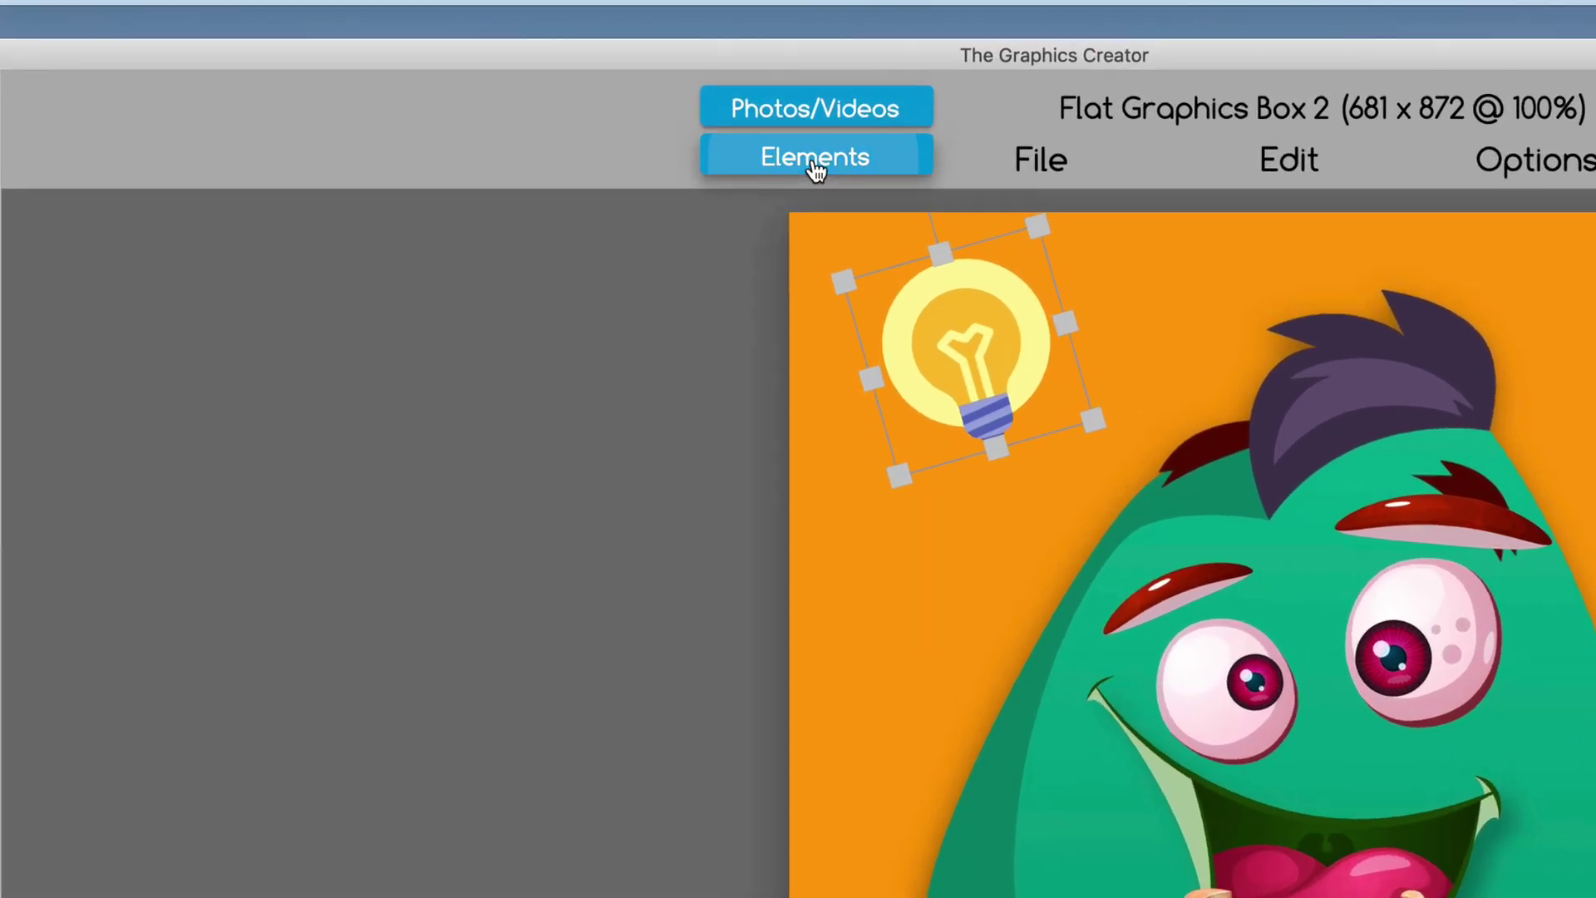
Add the white-wall, wooden-floor backdrop from Character Creator Elements > Backgrounds
click(815, 160)
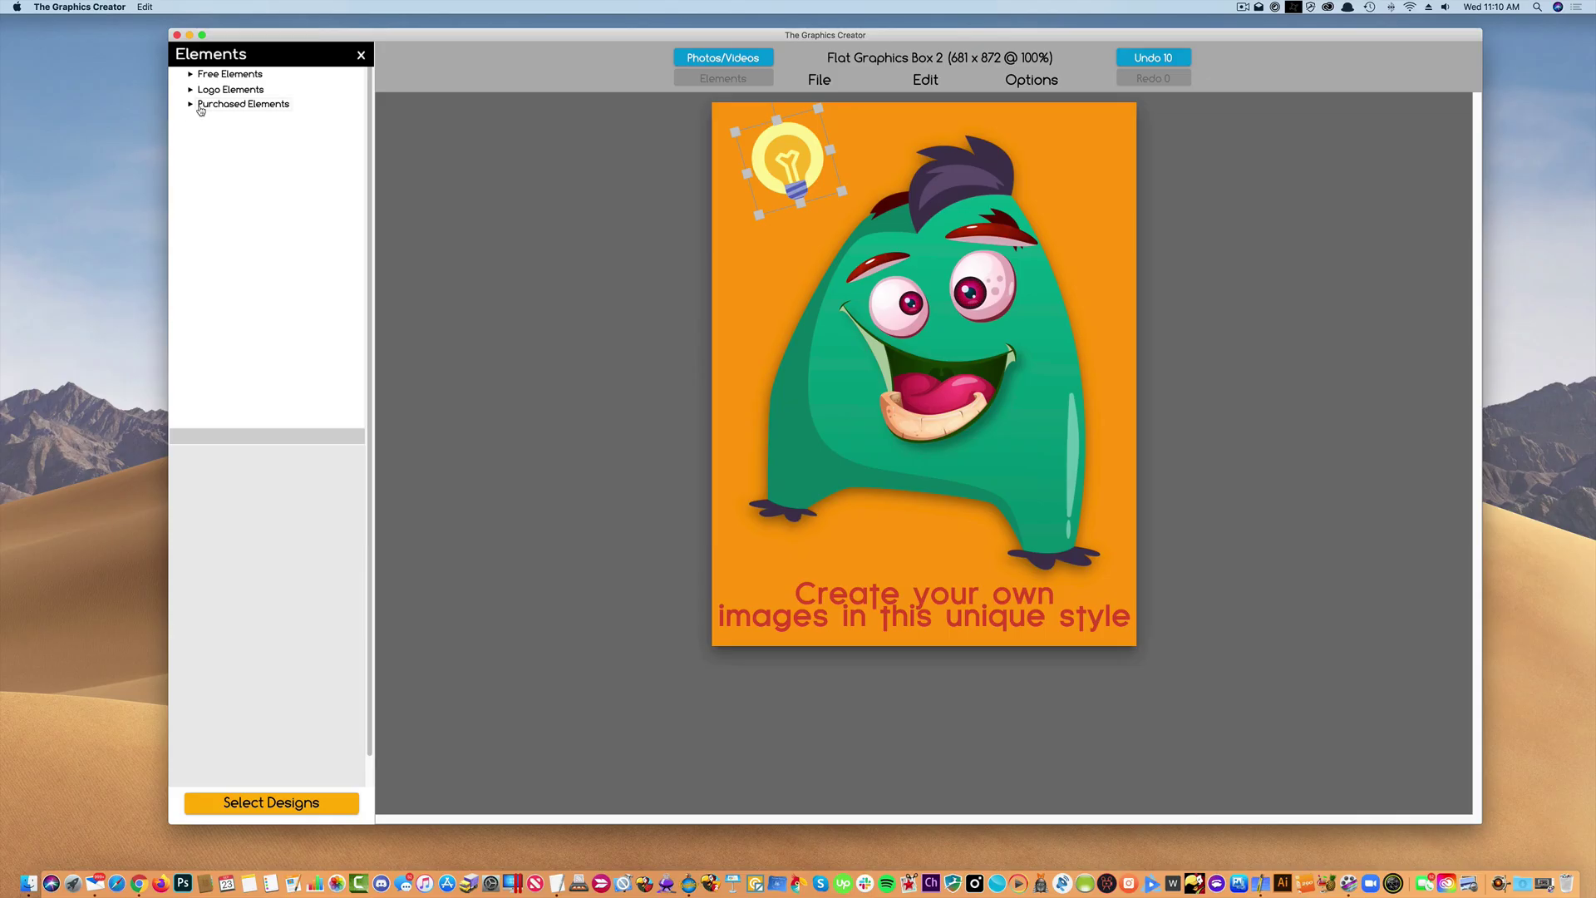
click(201, 108)
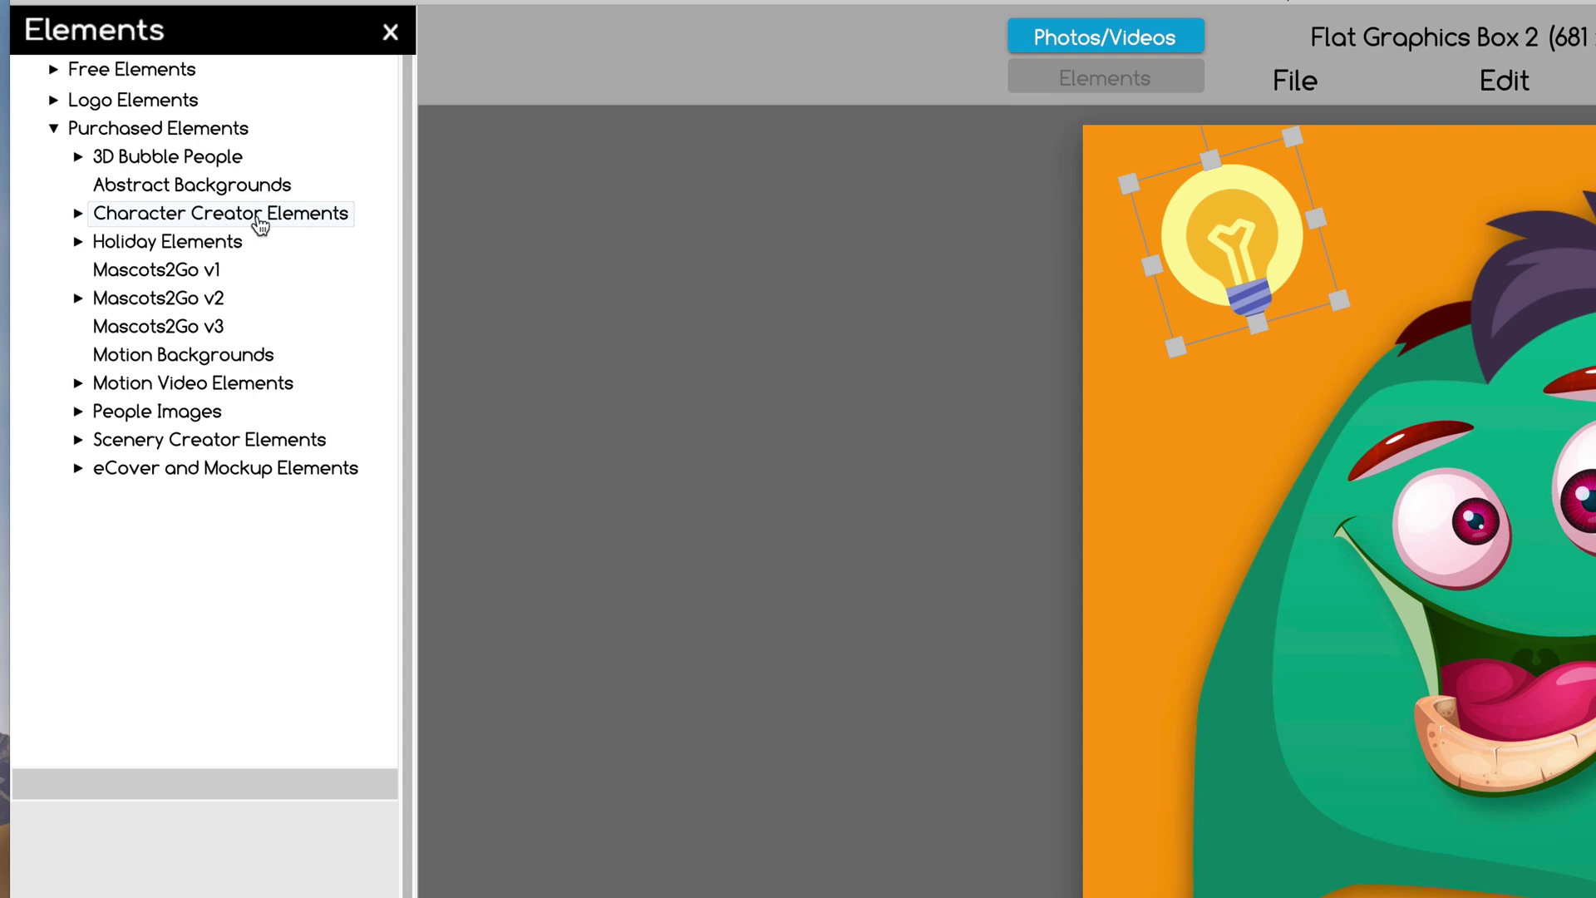
click(285, 218)
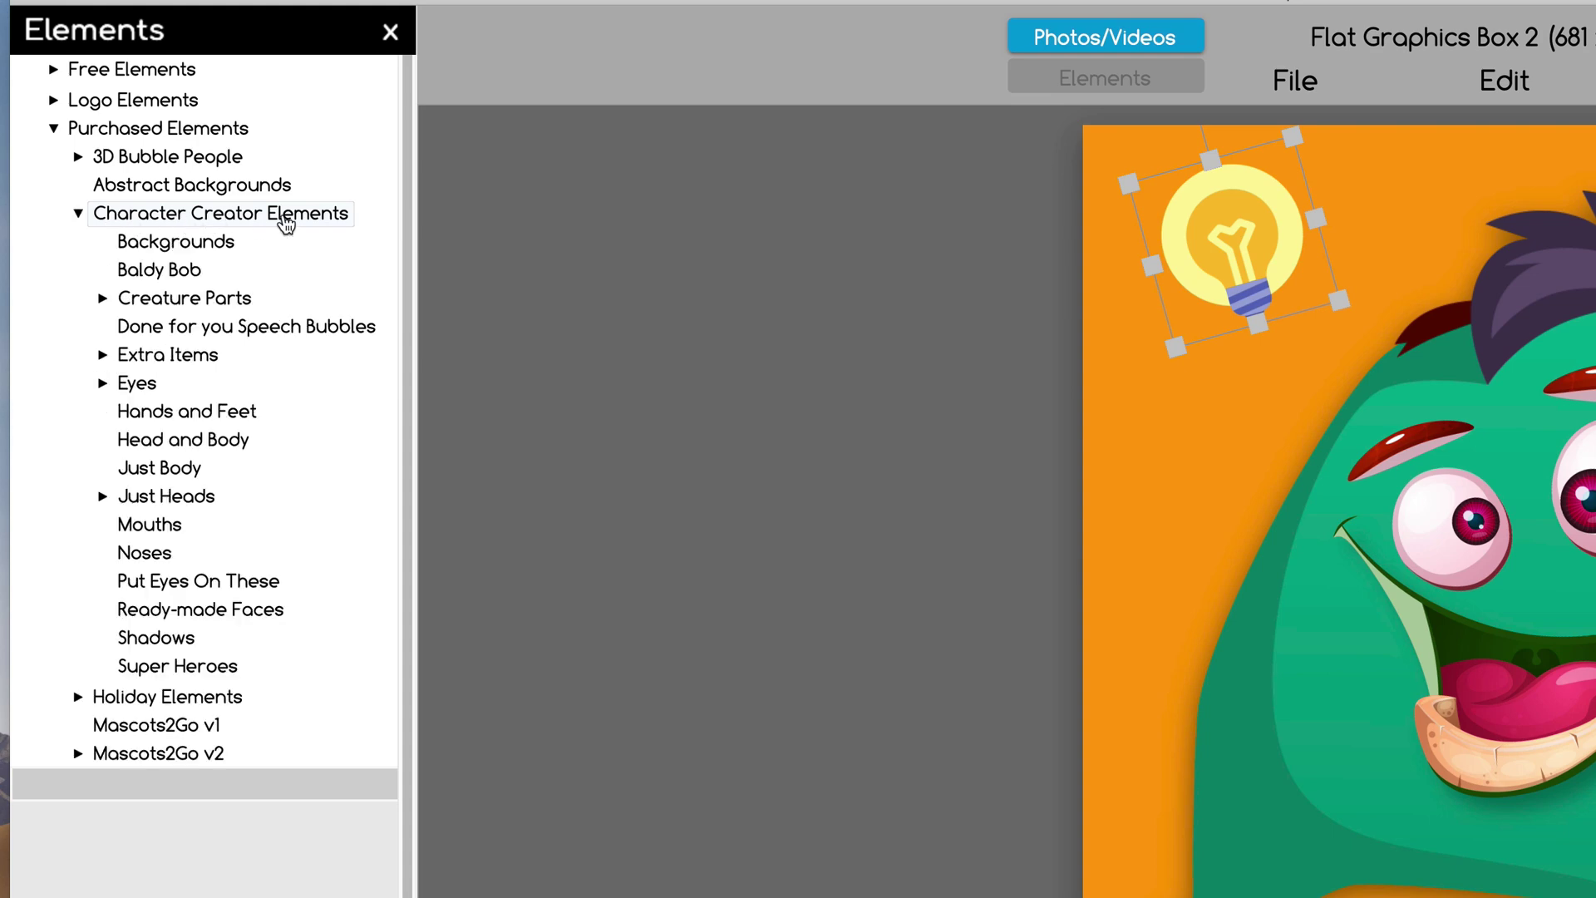
click(179, 243)
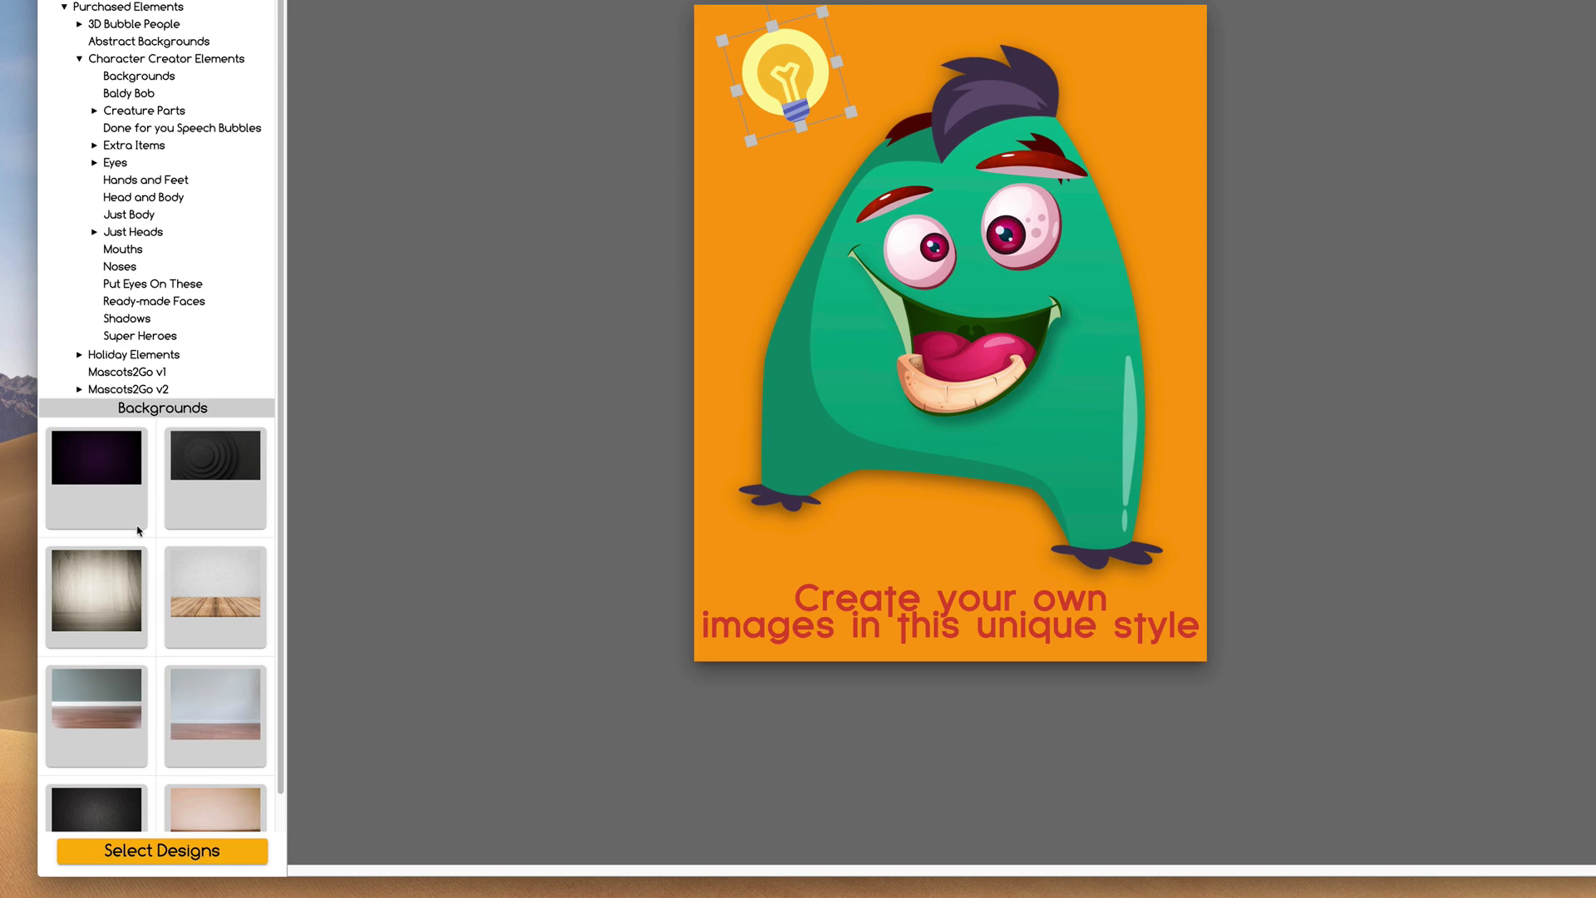
scroll(142, 526, down, 10)
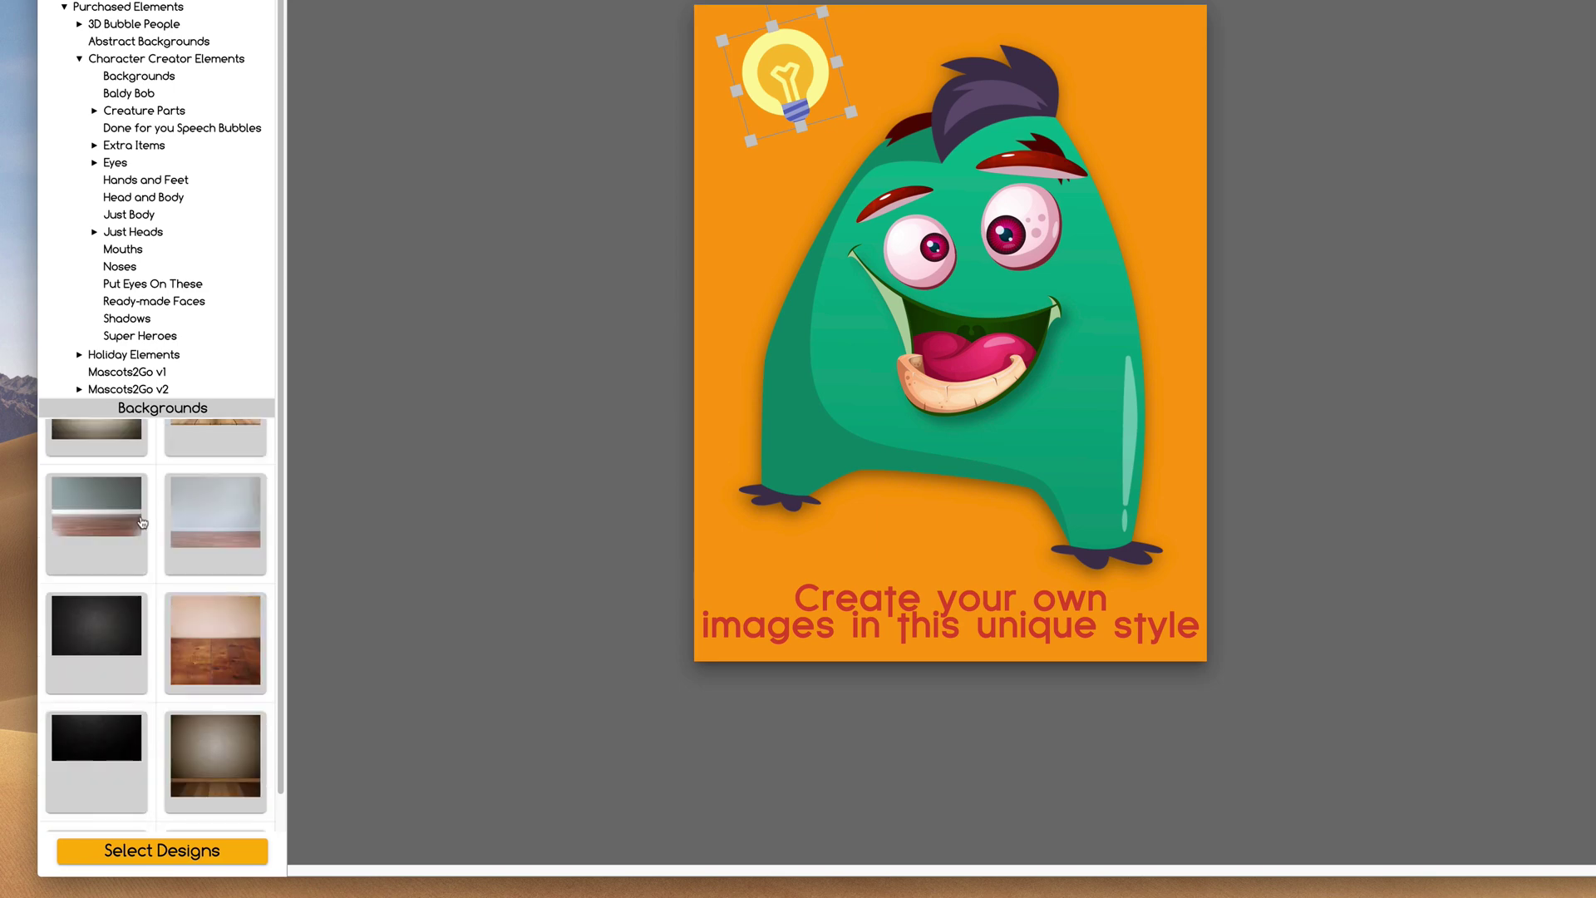
drag(216, 786, 919, 125)
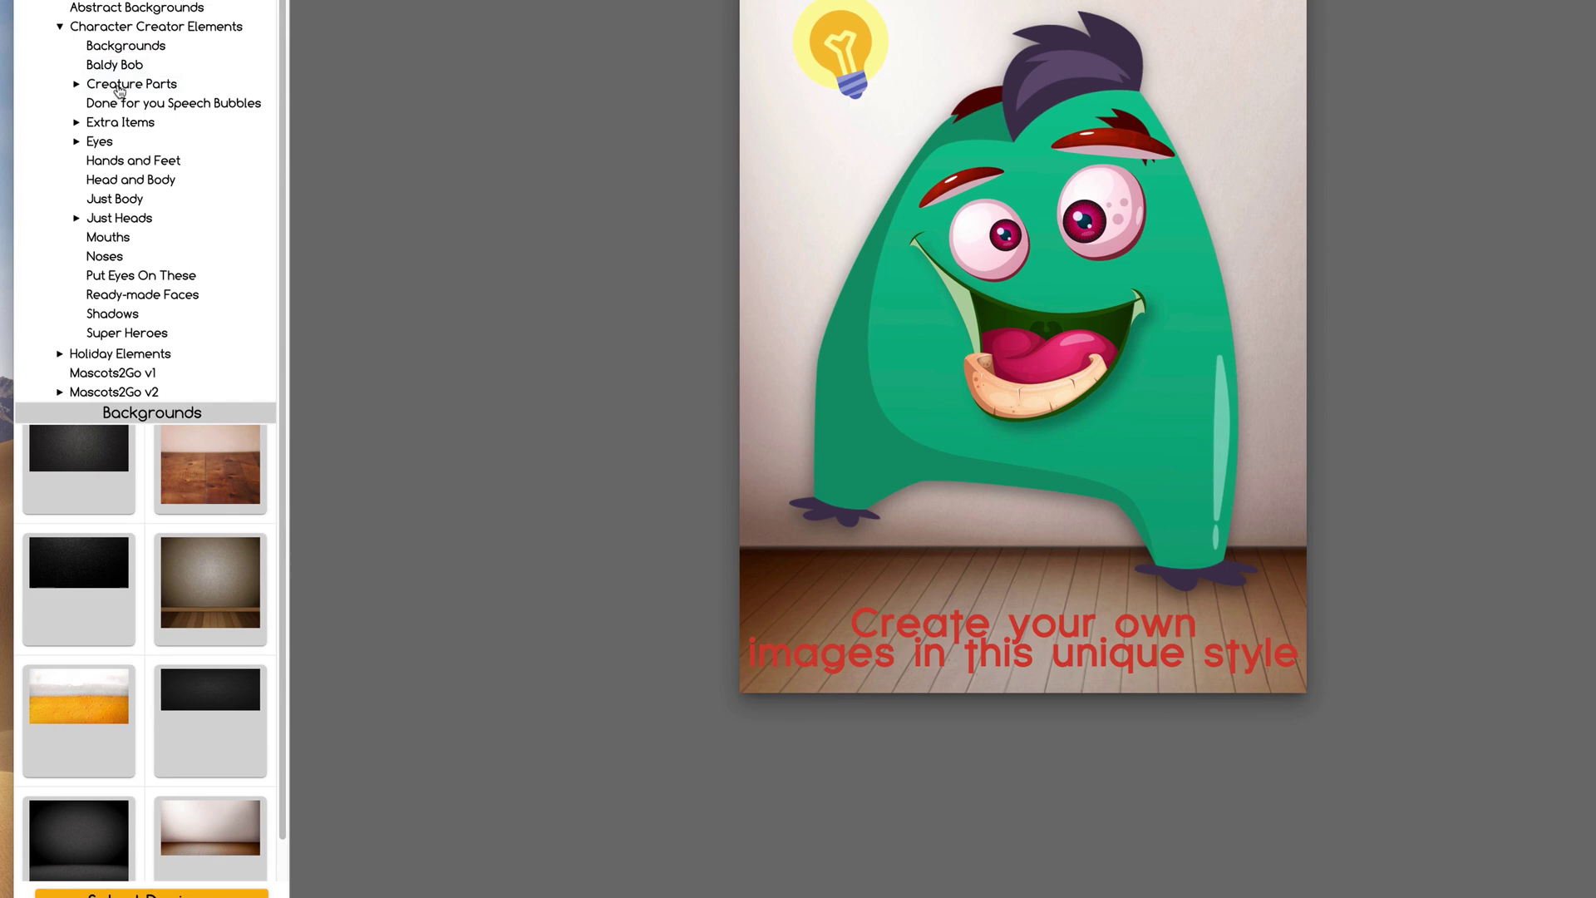
Show the Creature Eyes library and delete the monster's original eyes and mouth
click(112, 73)
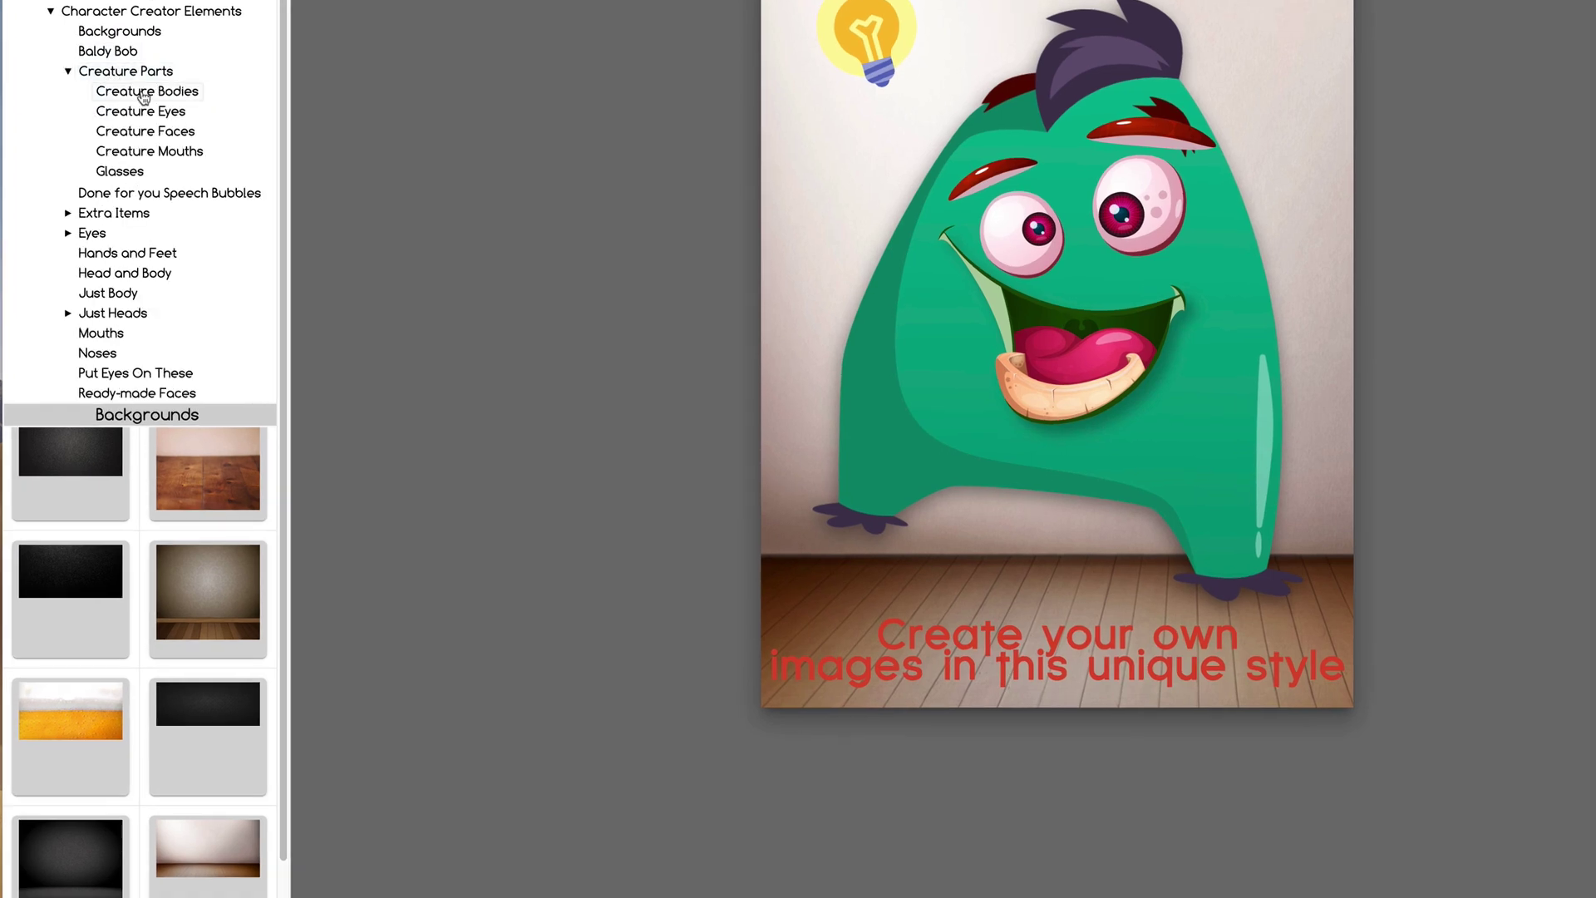
click(143, 93)
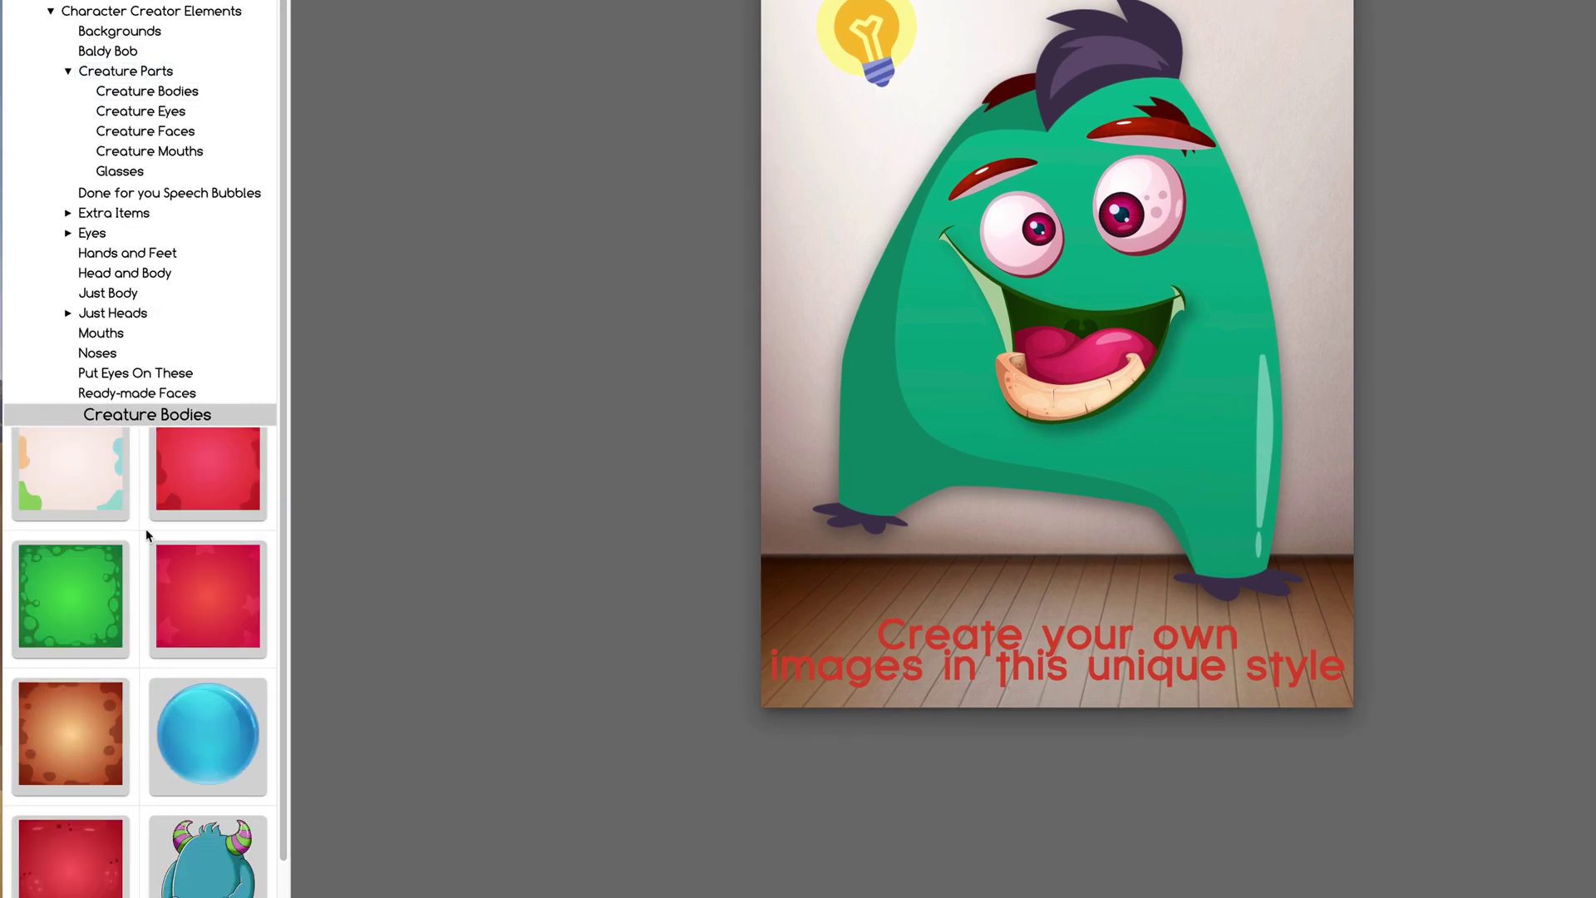
scroll(148, 525, down, 8)
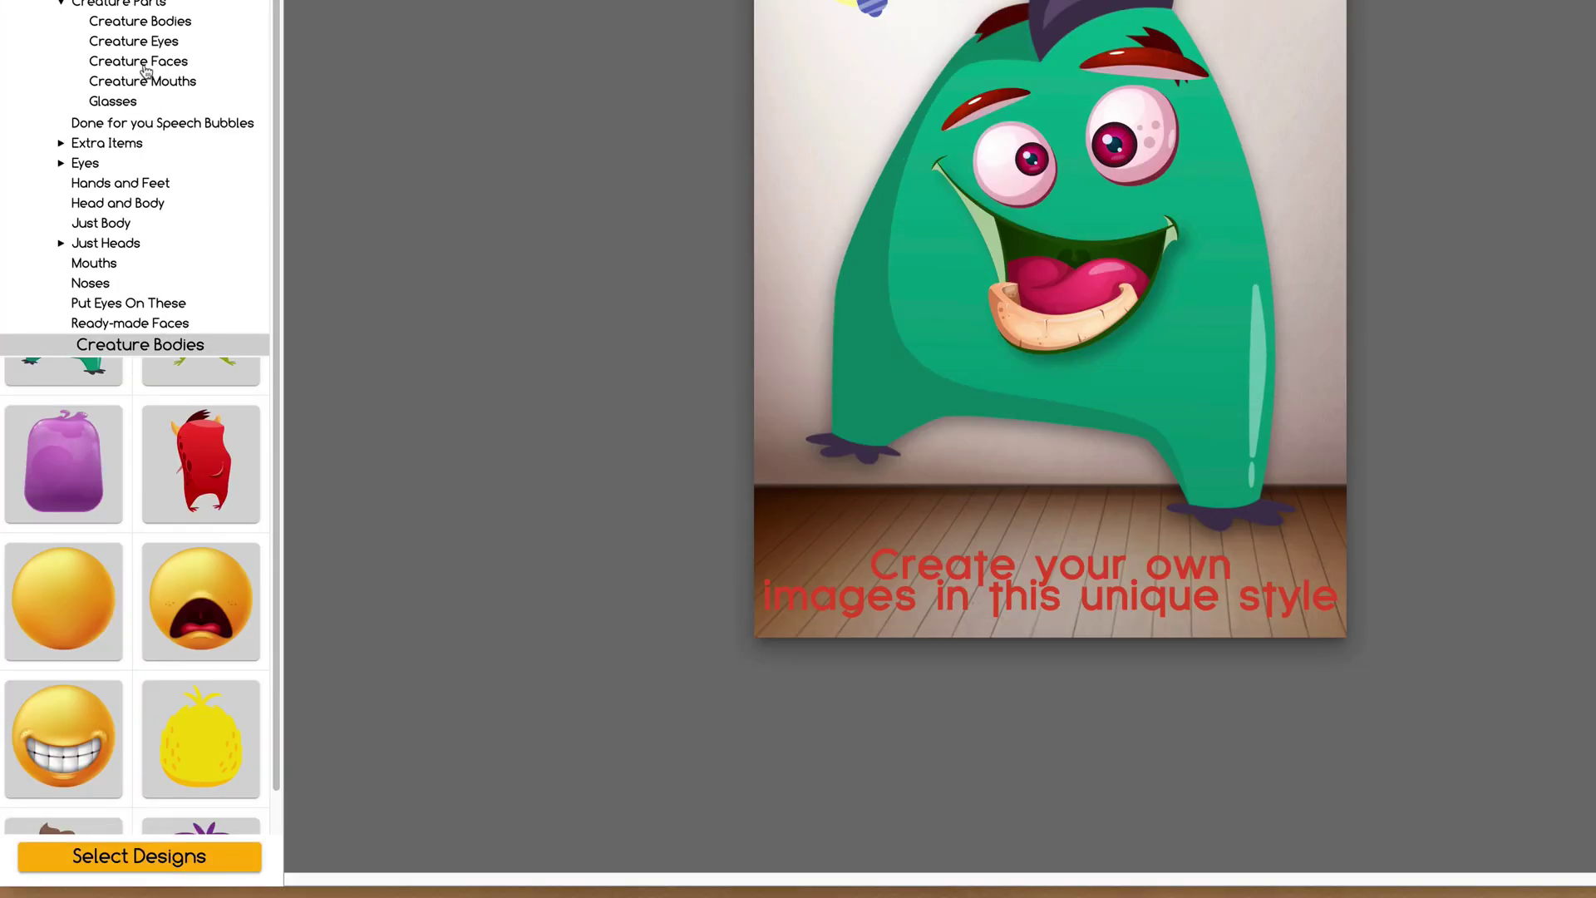
click(146, 44)
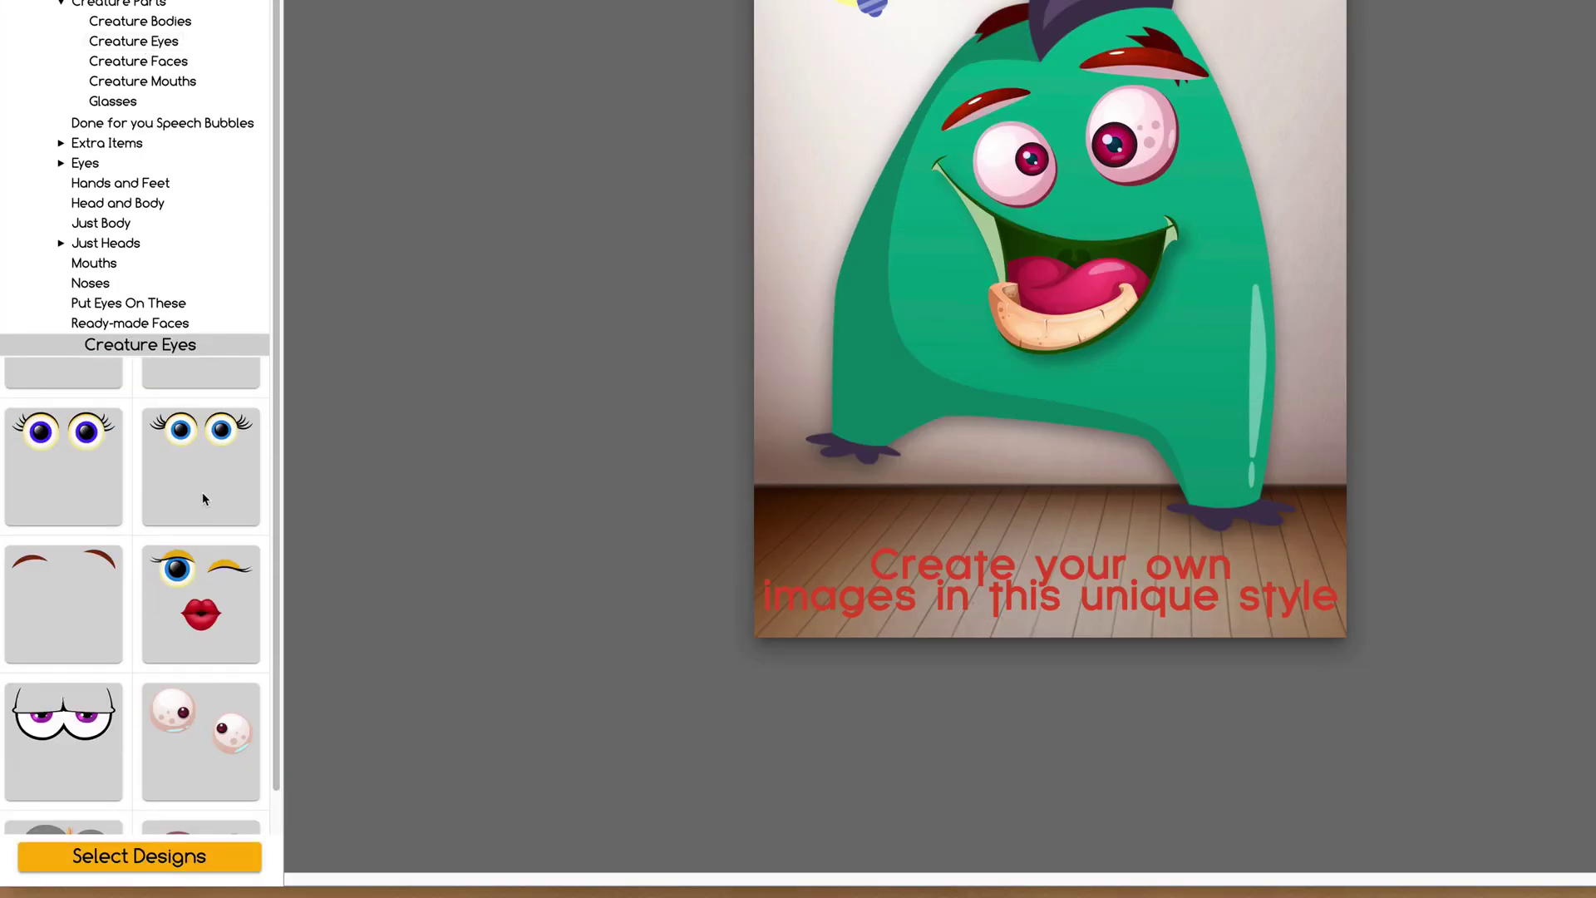
click(1029, 179)
key(Delete)
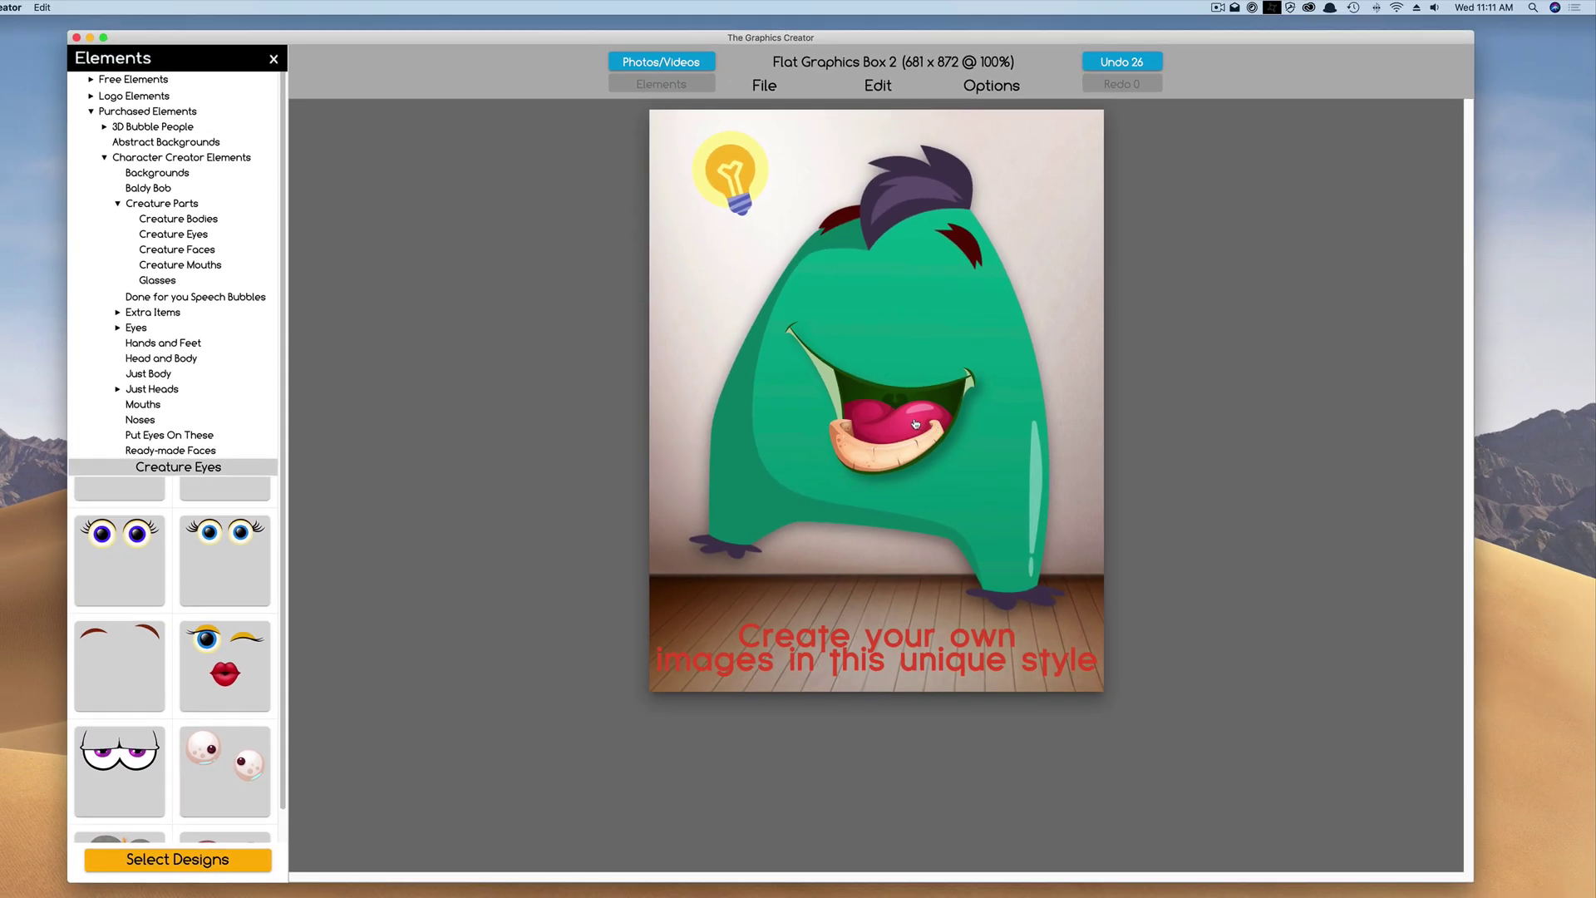
click(915, 424)
key(Delete)
Try a winking red-lips face, remove it, and place angry eyes instead
drag(231, 670, 871, 413)
scroll(196, 668, down, 5)
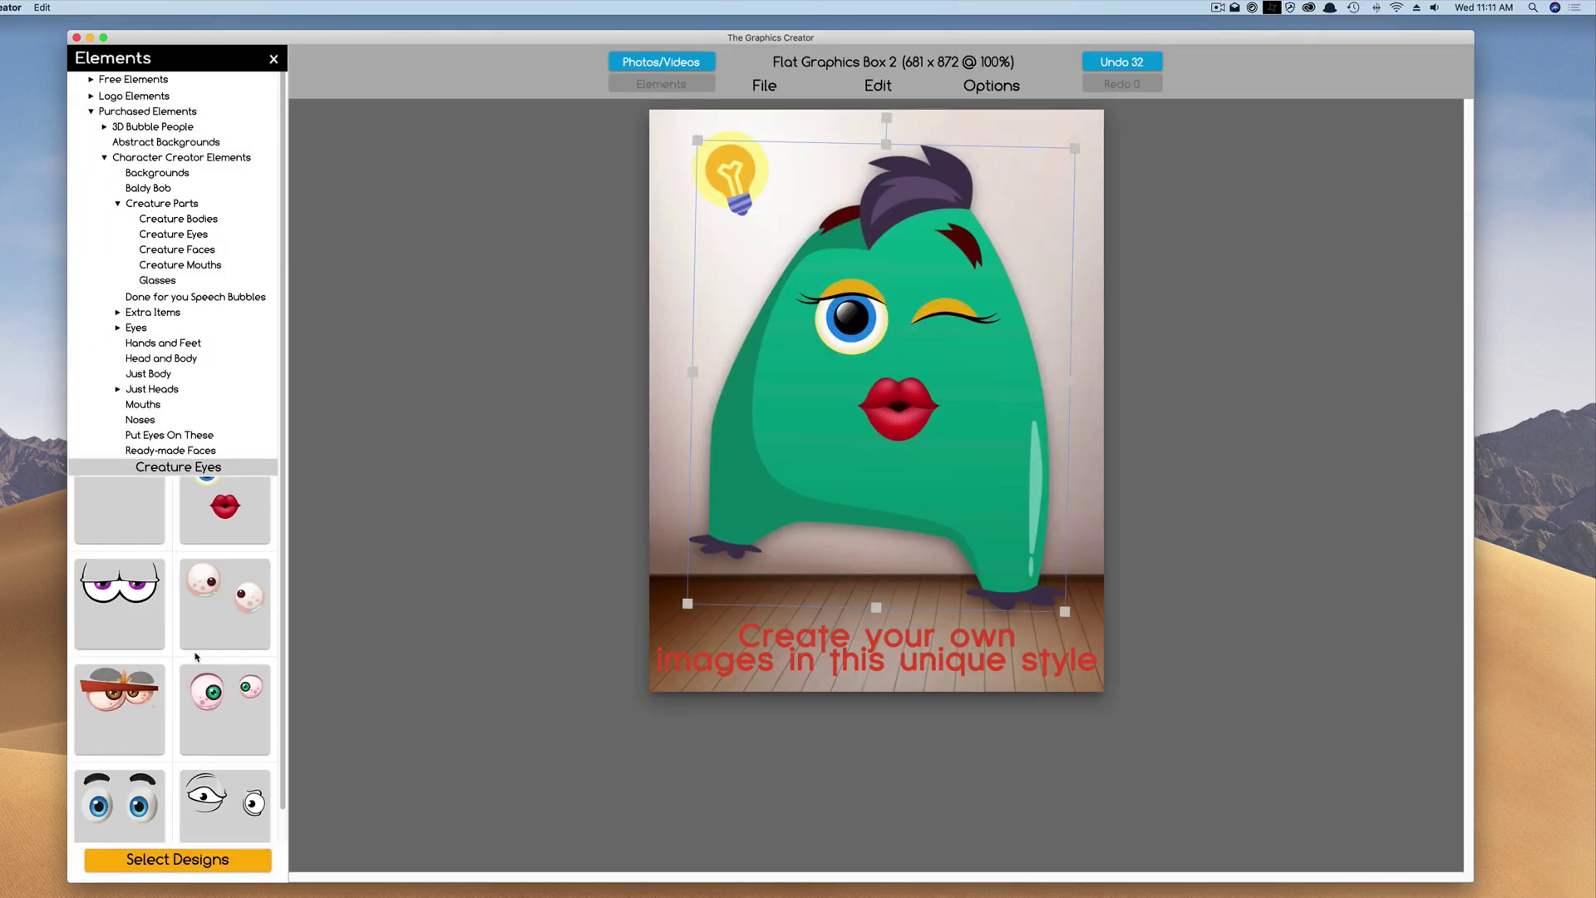
key(Delete)
drag(224, 703, 942, 342)
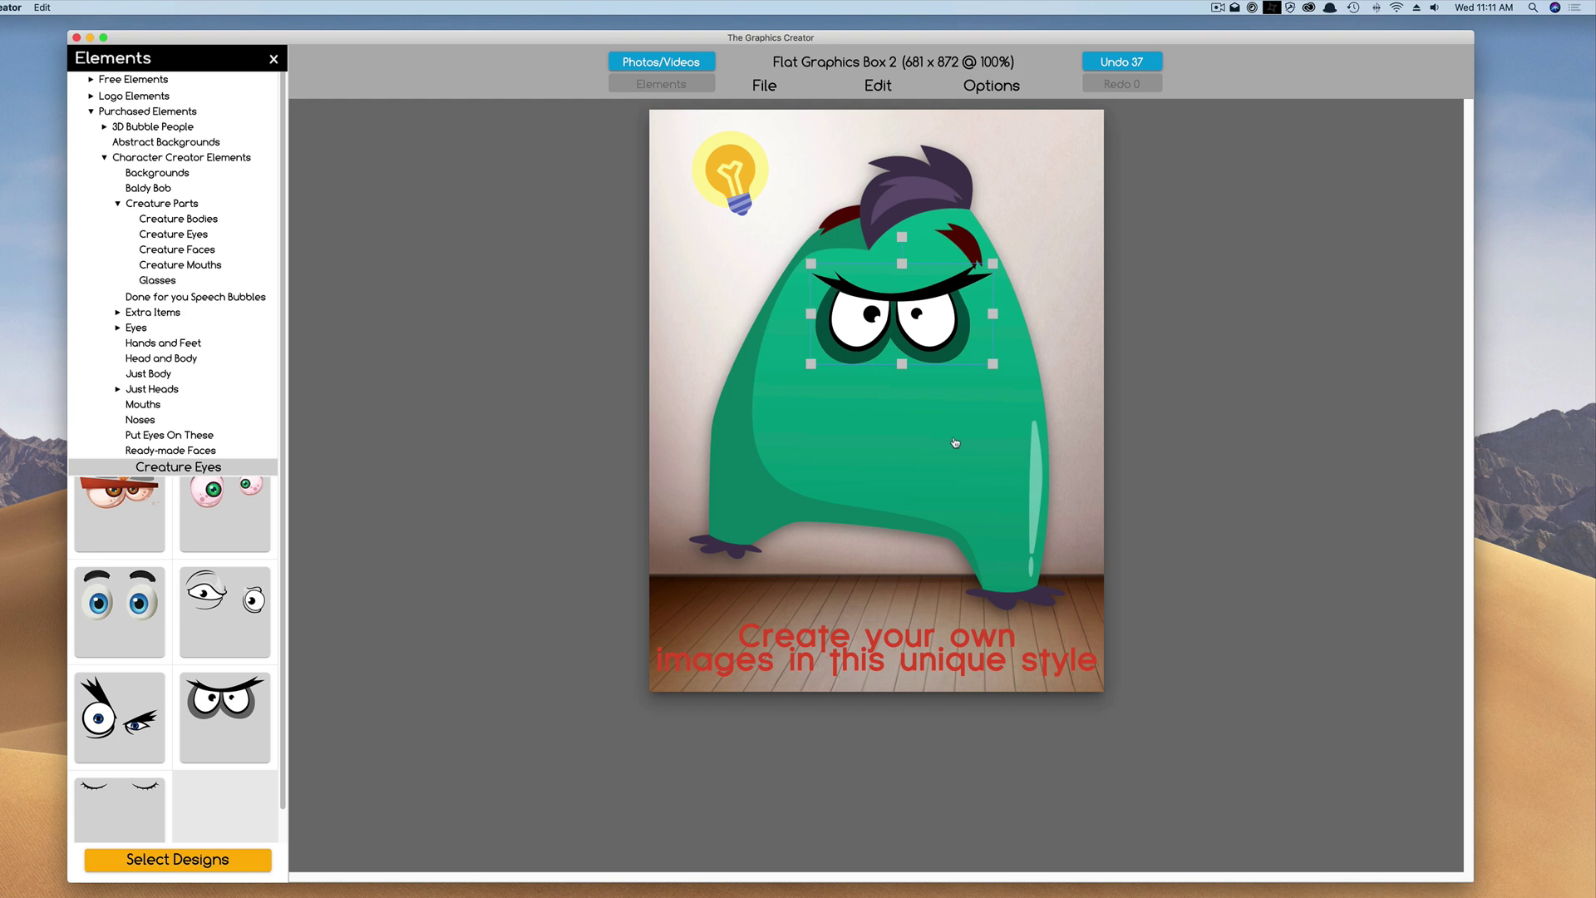
Add a fanged monster mouth from Creature Mouths, tilting it slightly and shifting it up-right
click(173, 266)
drag(117, 692, 874, 463)
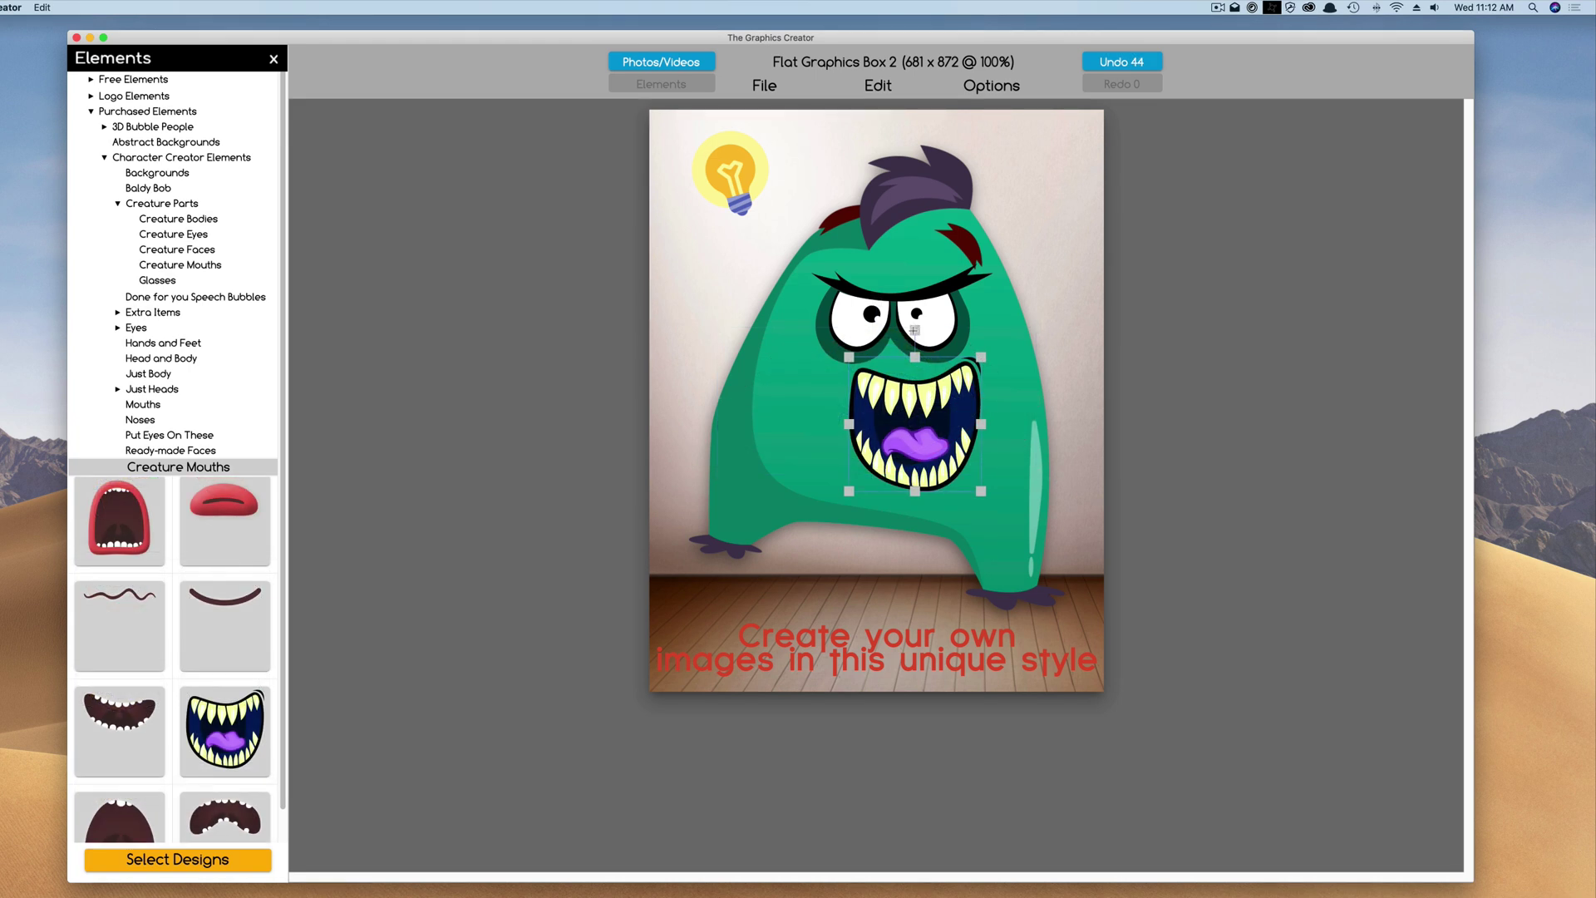
drag(915, 331, 903, 332)
drag(997, 431, 1012, 424)
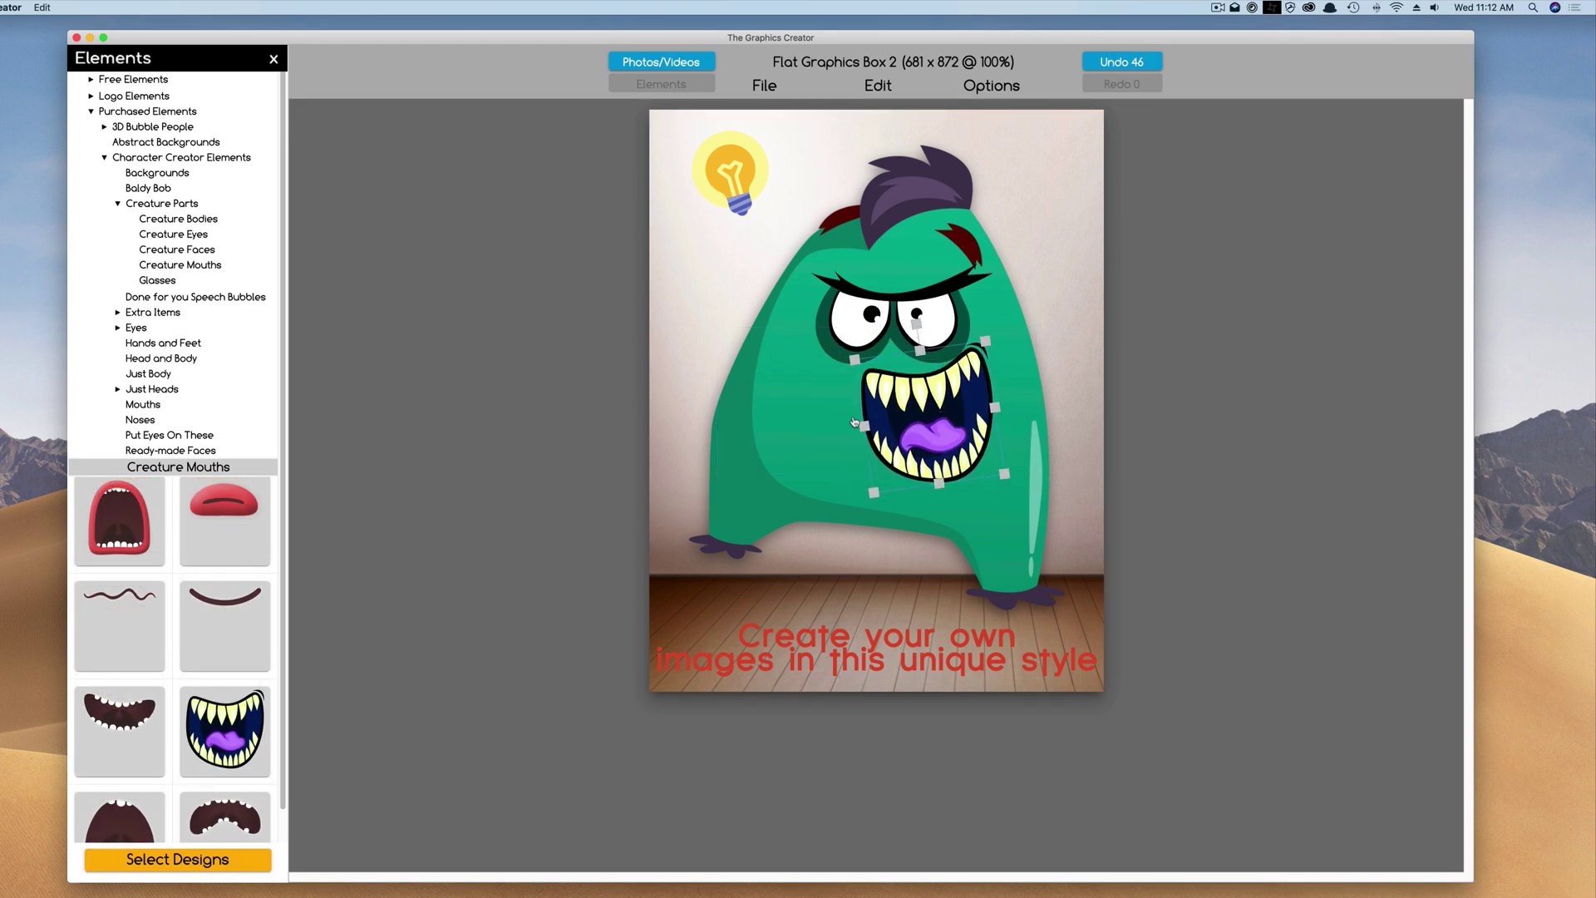
click(273, 63)
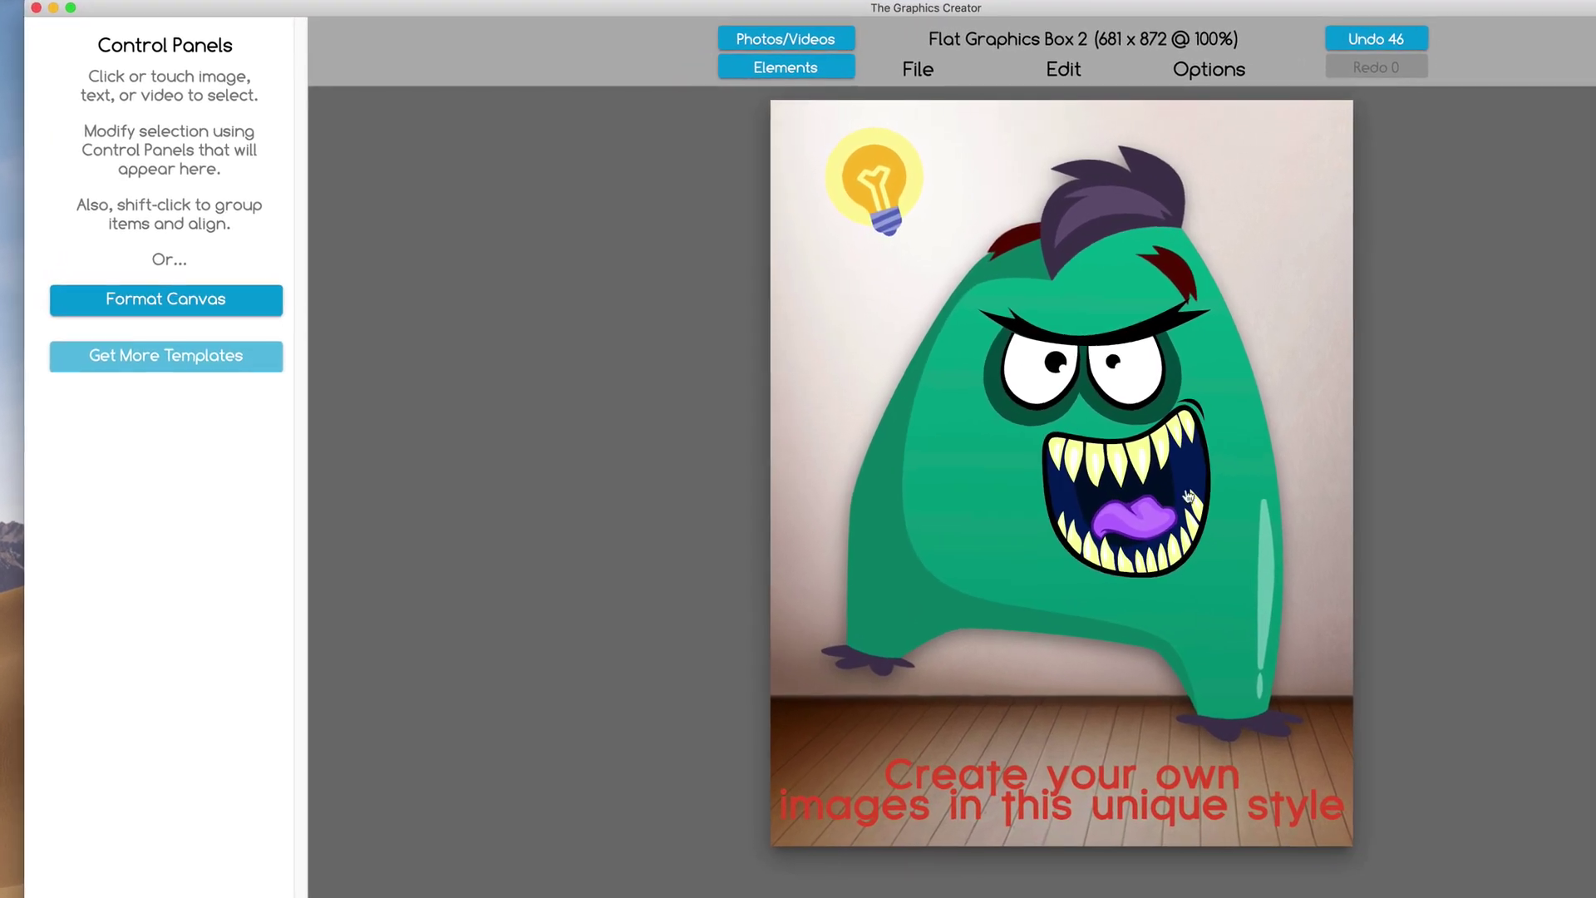
Give the monster's mouth a drop shadow with distance 49, blur 43 and opacity about 40
click(966, 424)
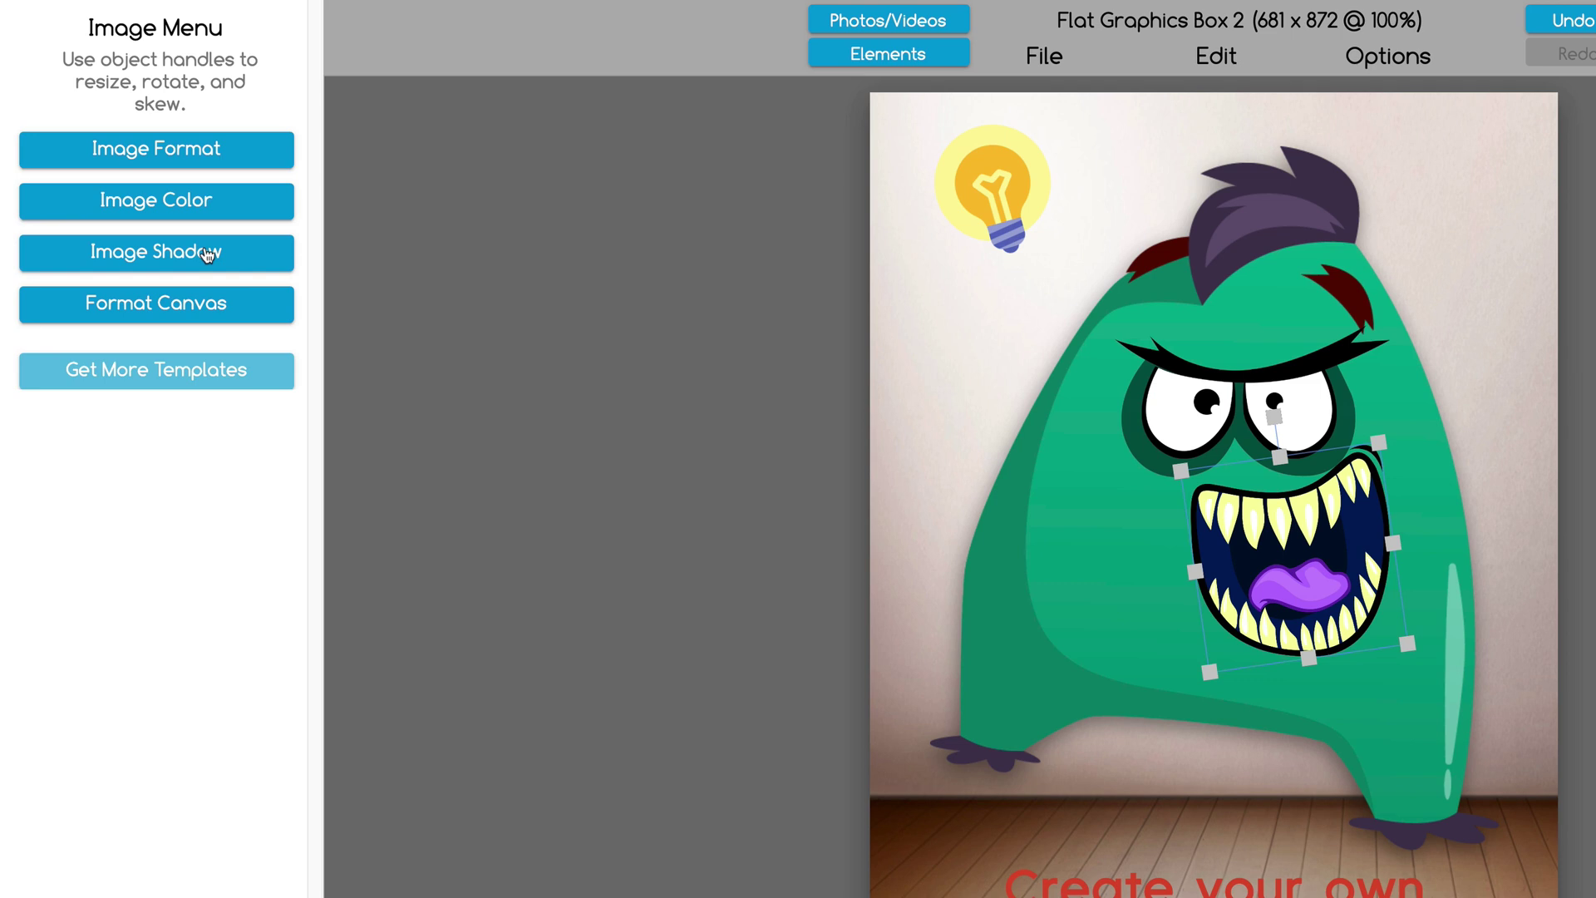
click(206, 254)
drag(57, 407, 56, 409)
click(152, 406)
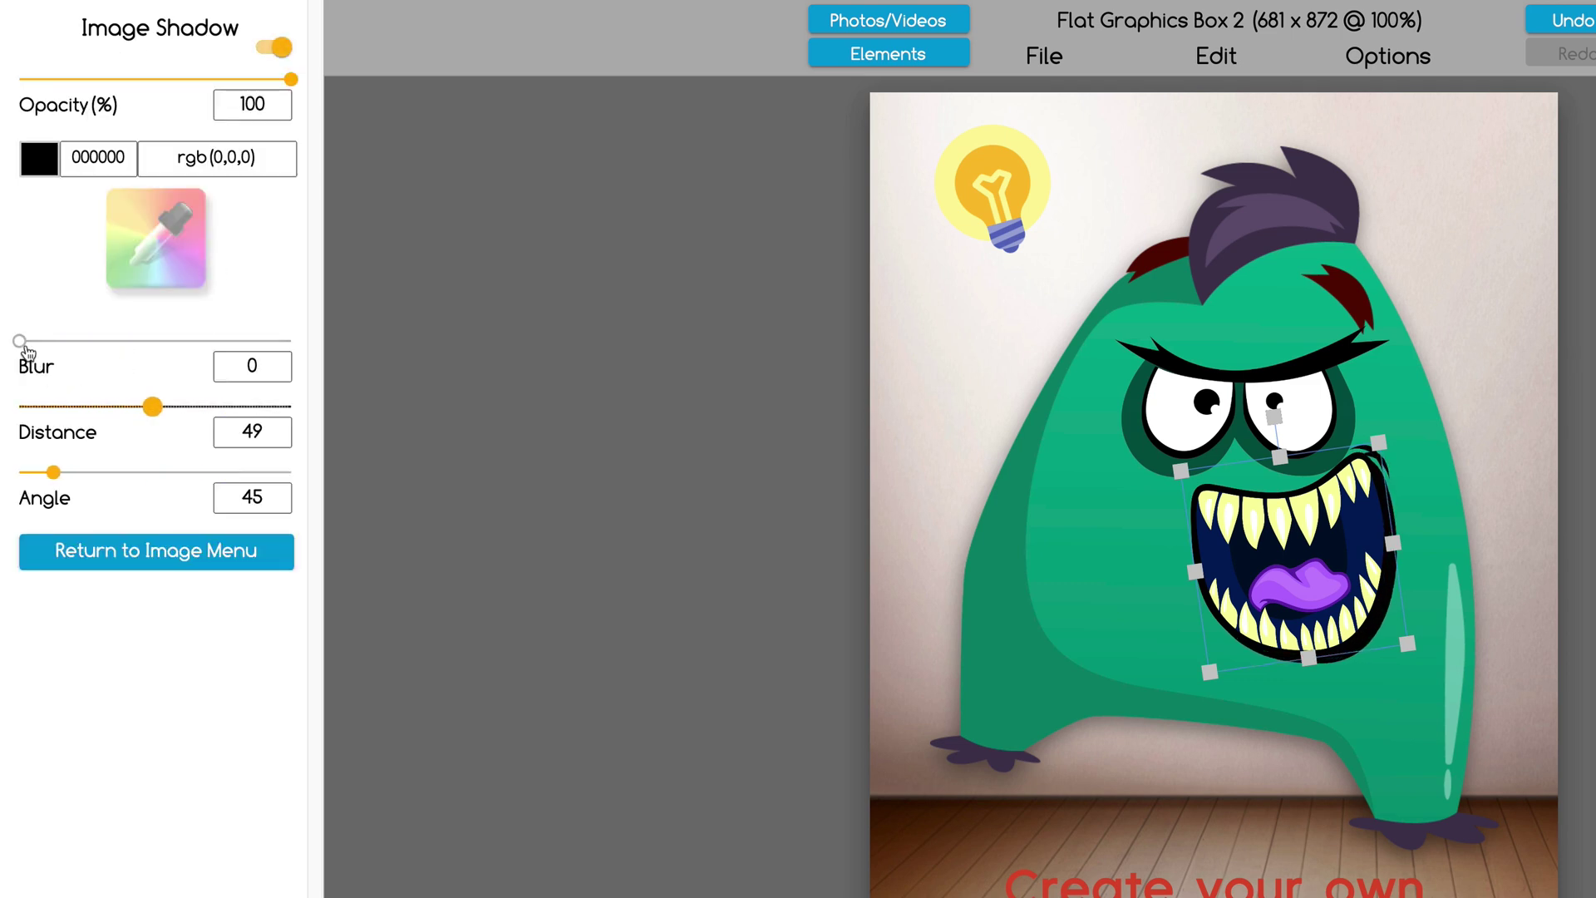
drag(22, 341, 58, 340)
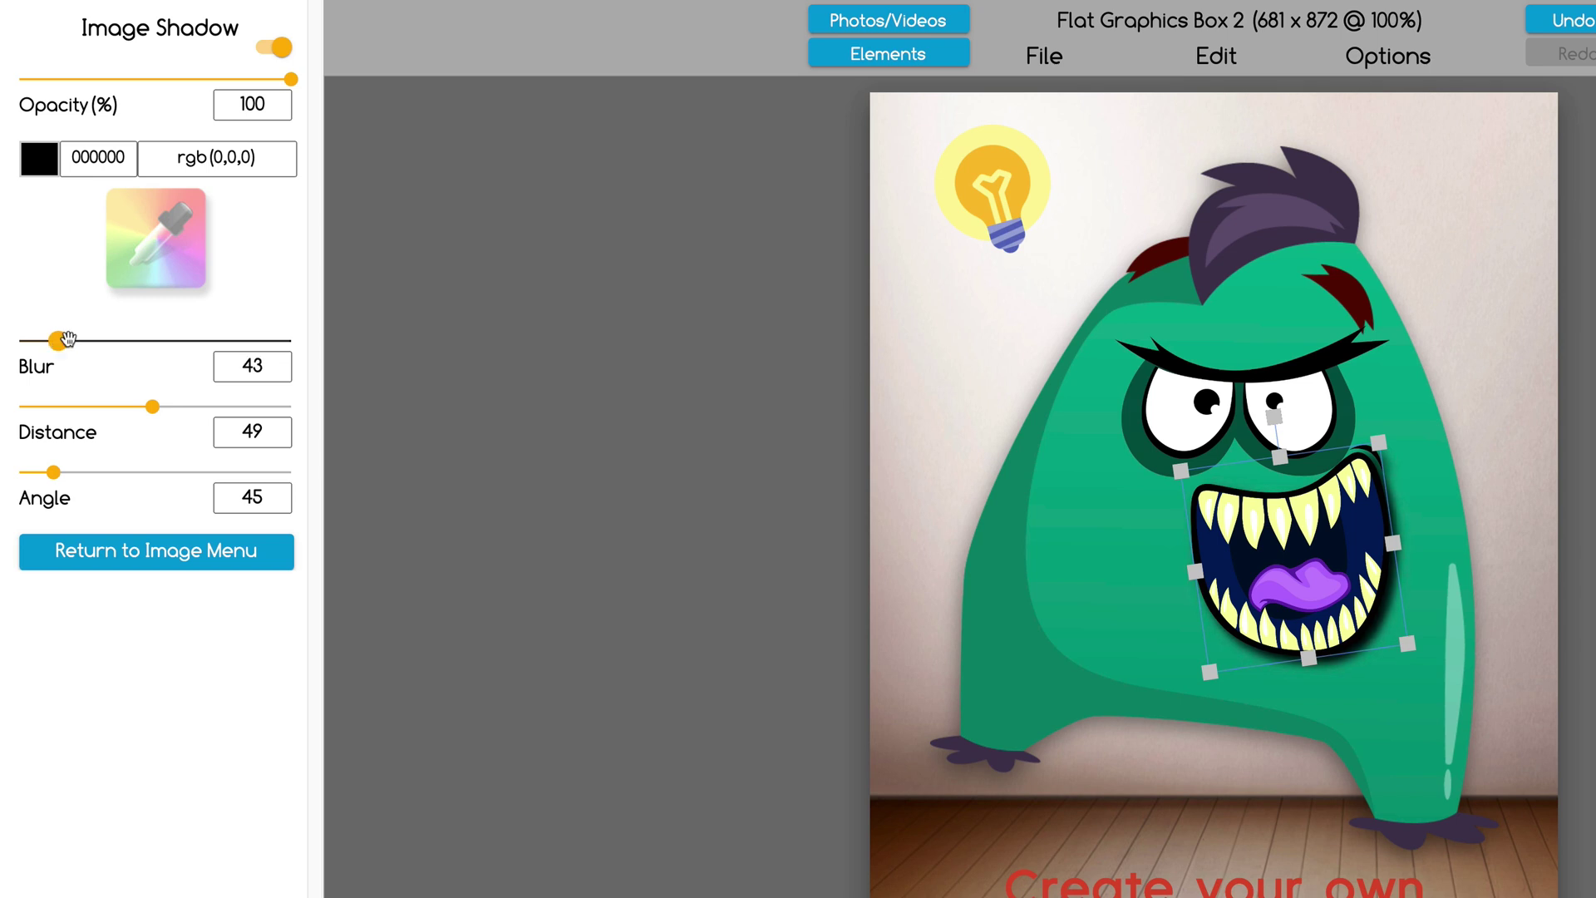
drag(290, 79, 125, 78)
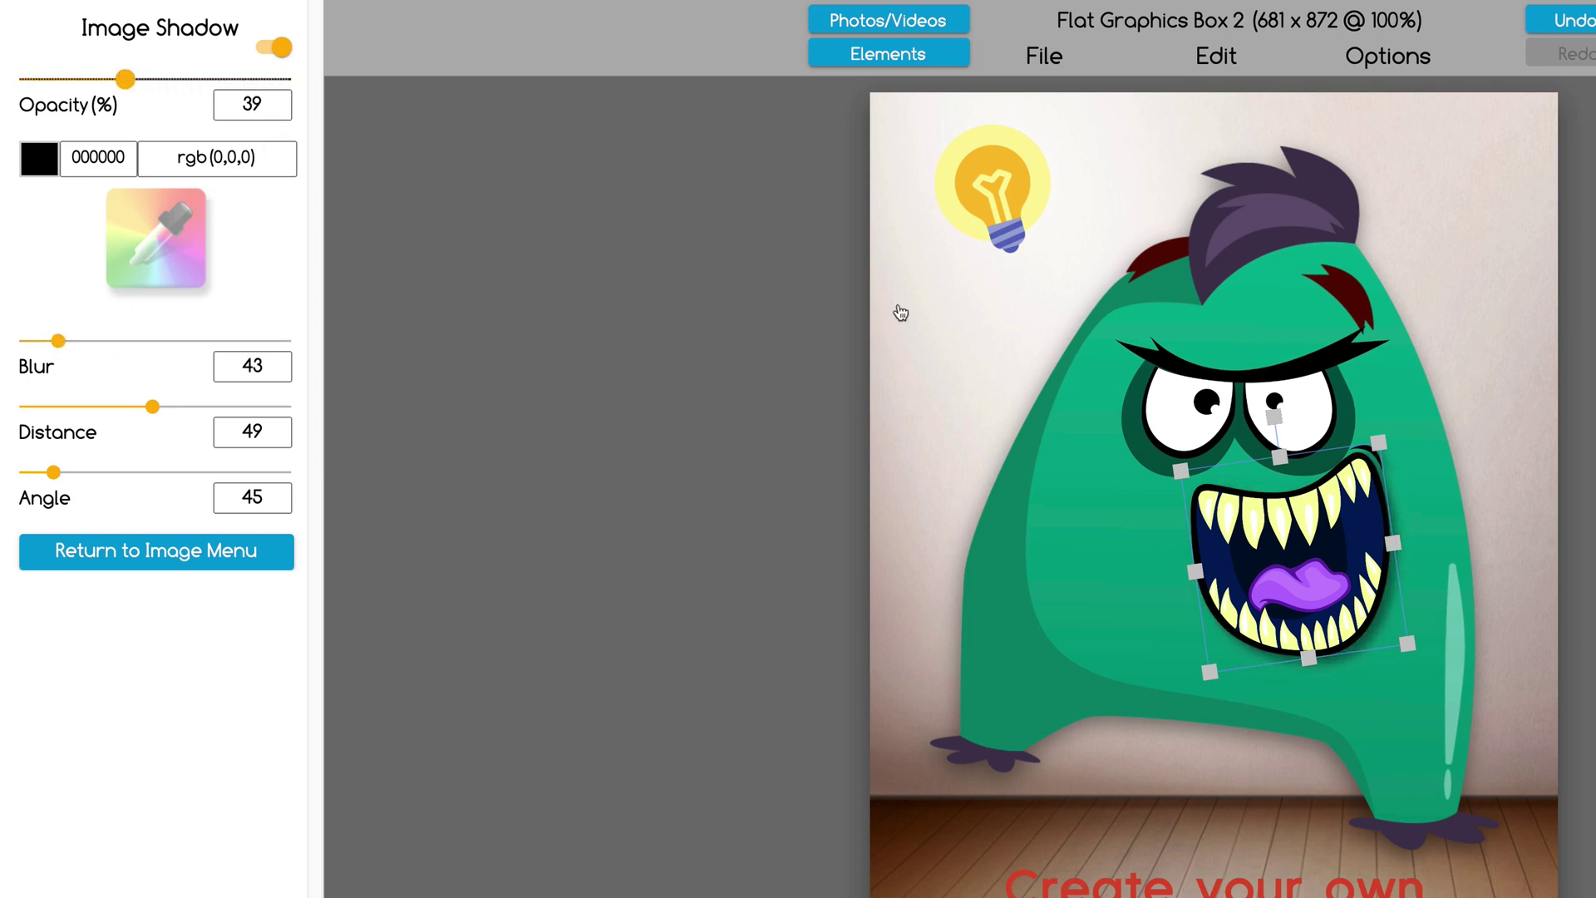
click(1034, 541)
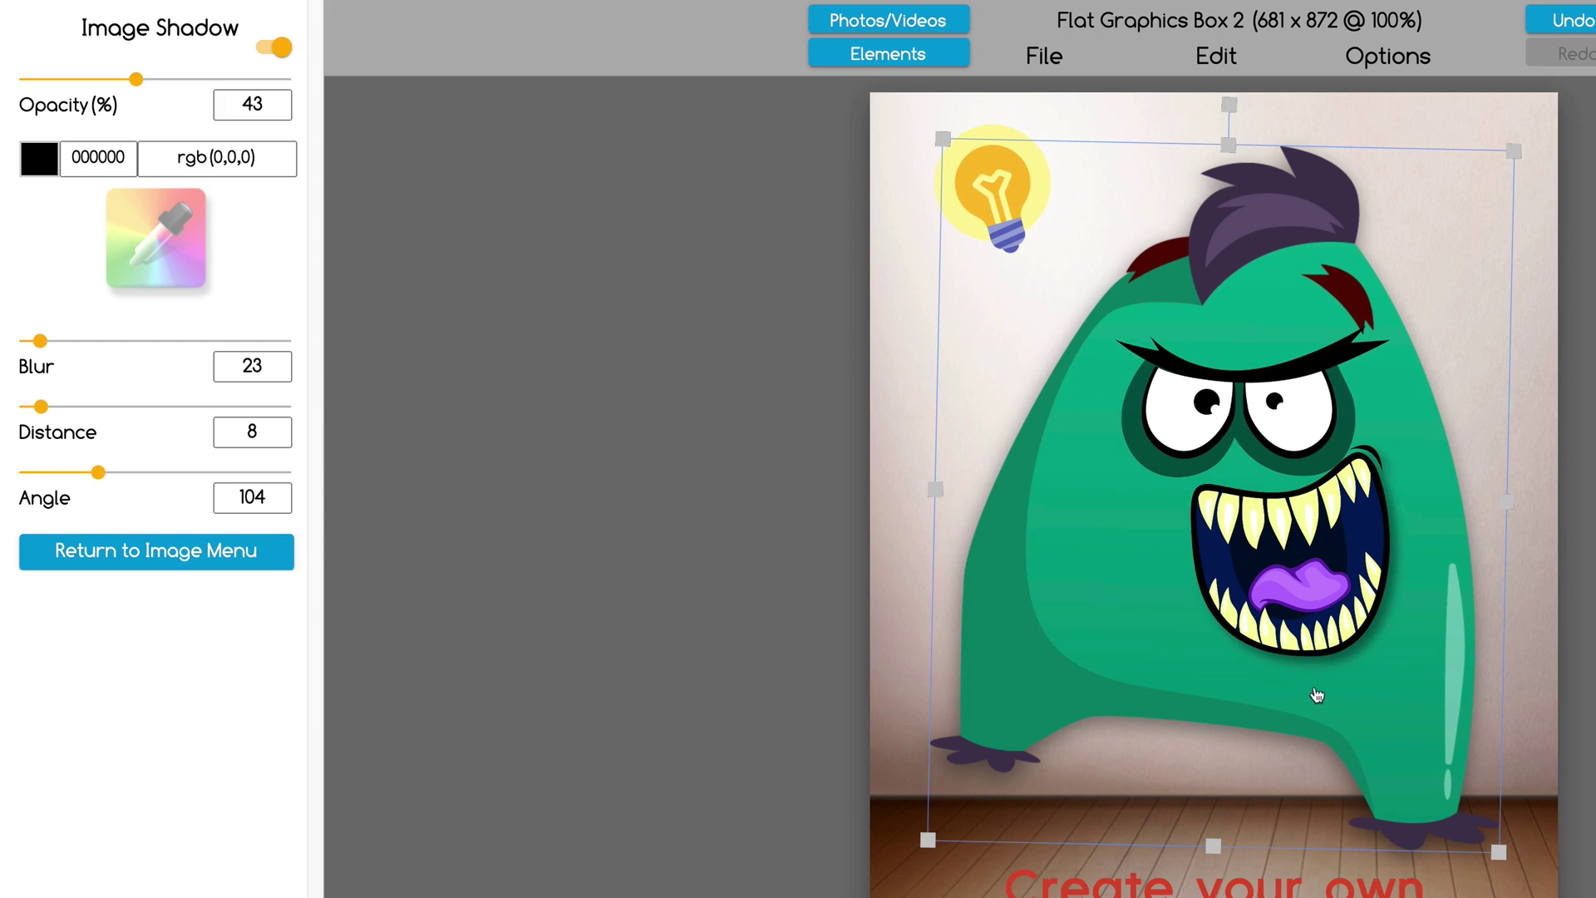
Delete the monster's mouth and eyes and add a droopy creature face
click(888, 53)
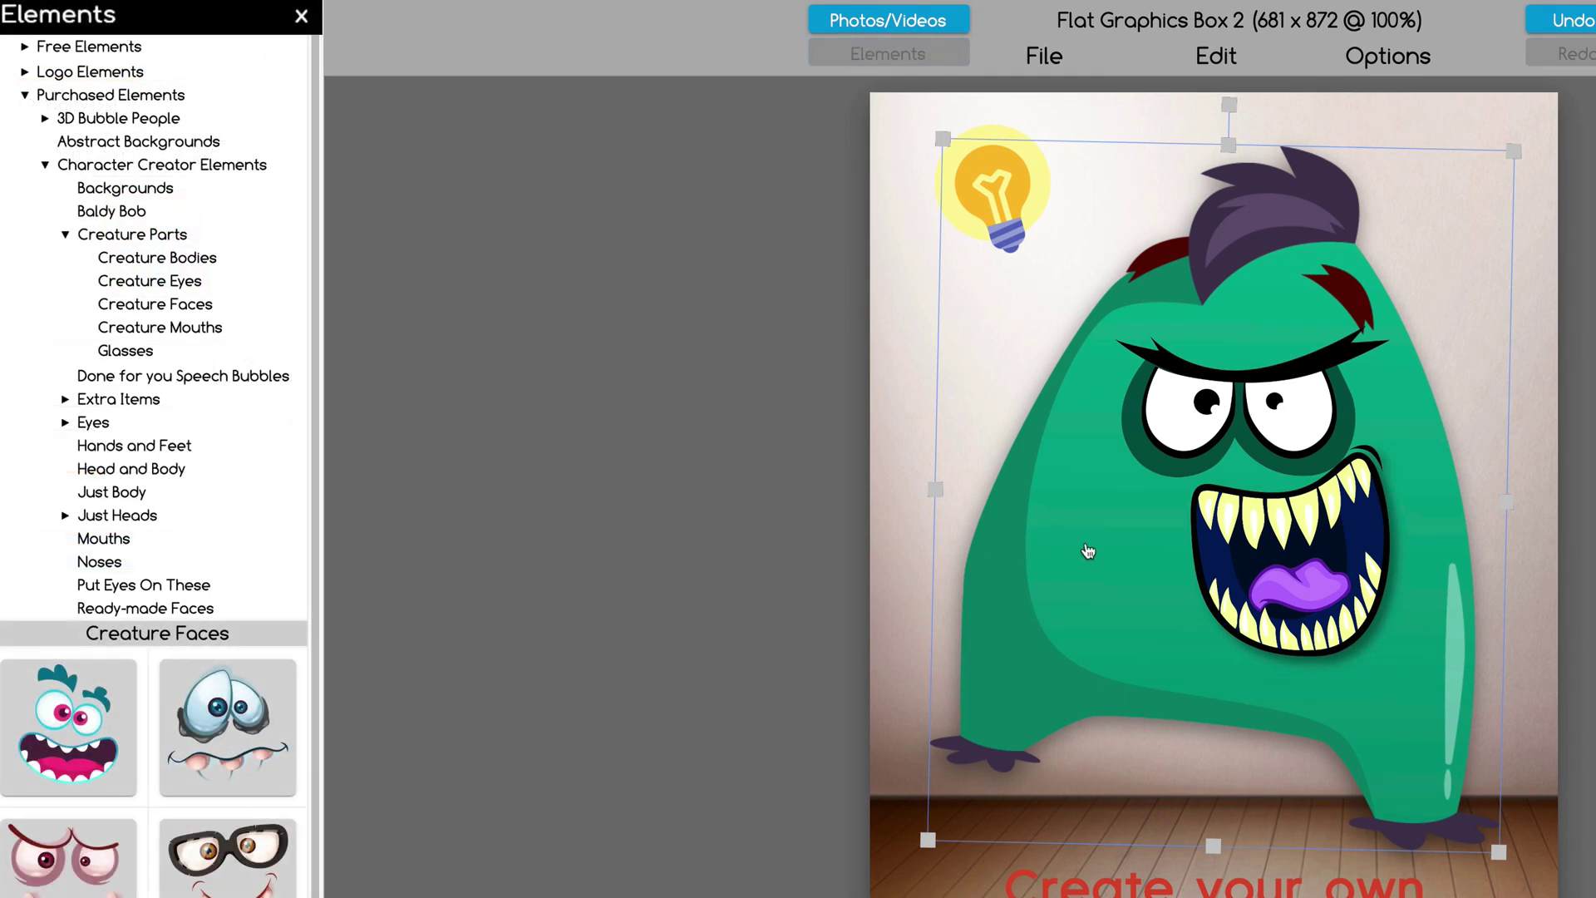
click(1268, 592)
key(Delete)
click(1207, 480)
key(Delete)
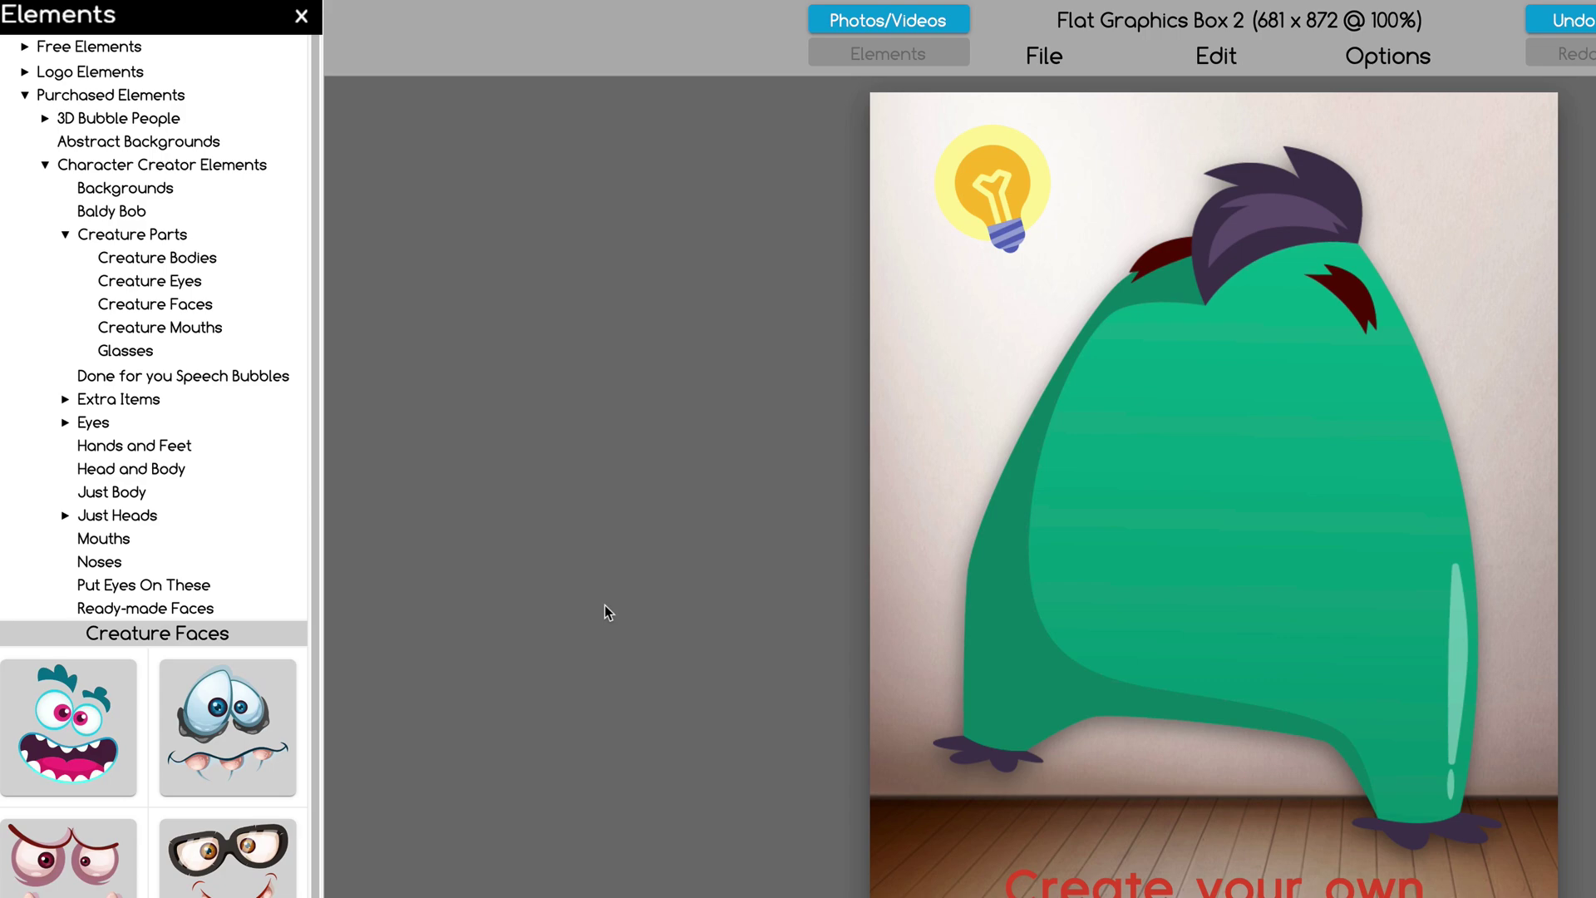
click(265, 787)
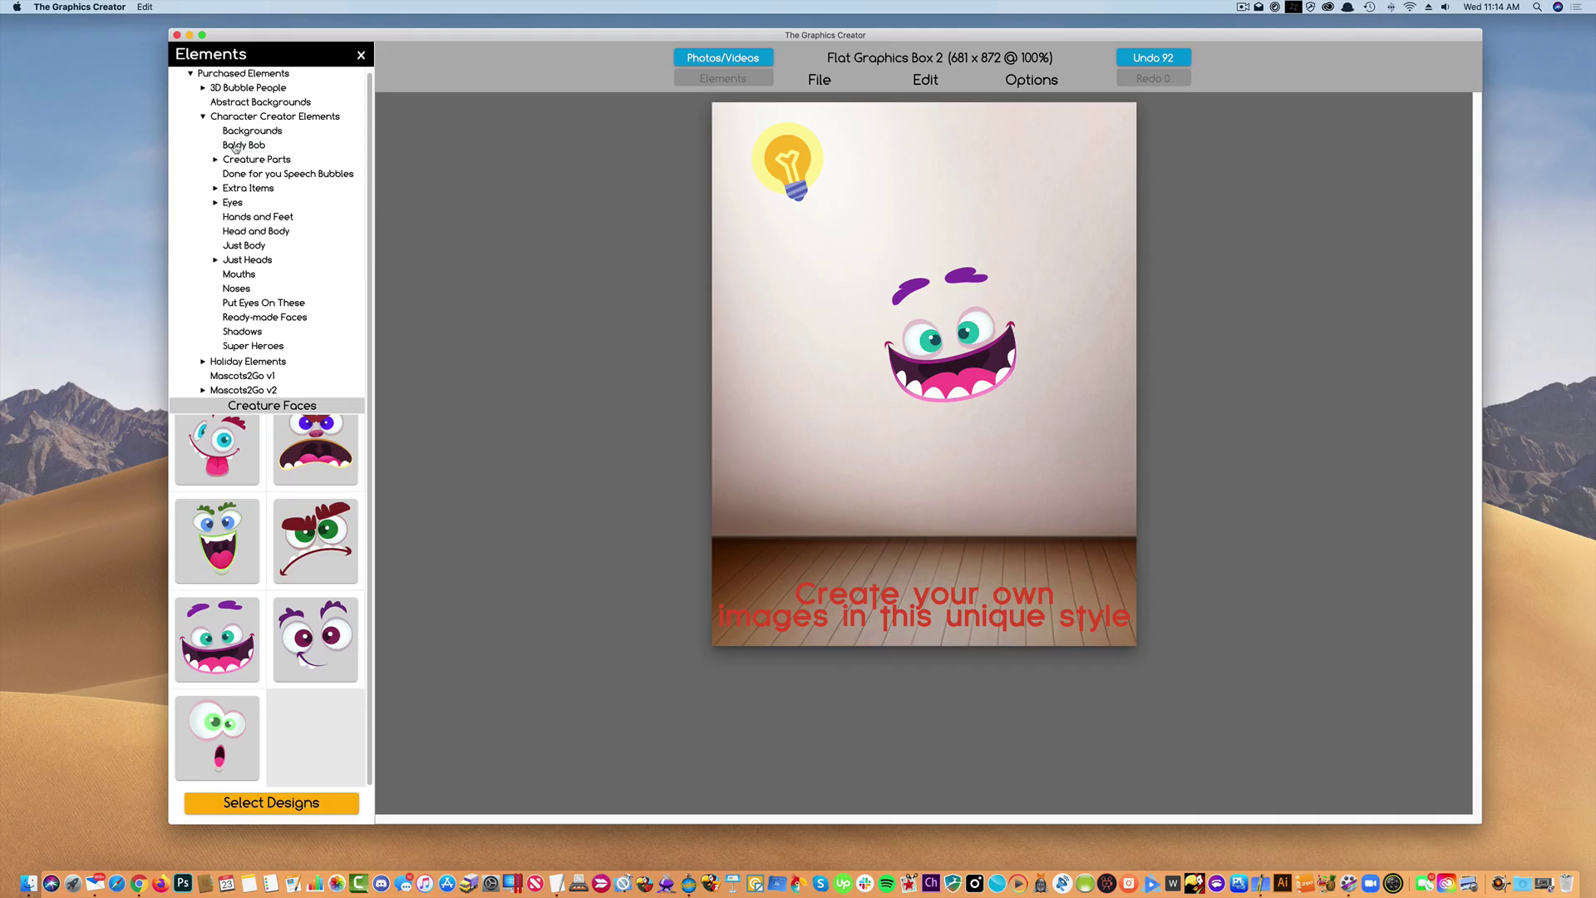
Place and enlarge the white-shirt Baldy Bob, cover his face with the egg head, enlarge the face
click(236, 145)
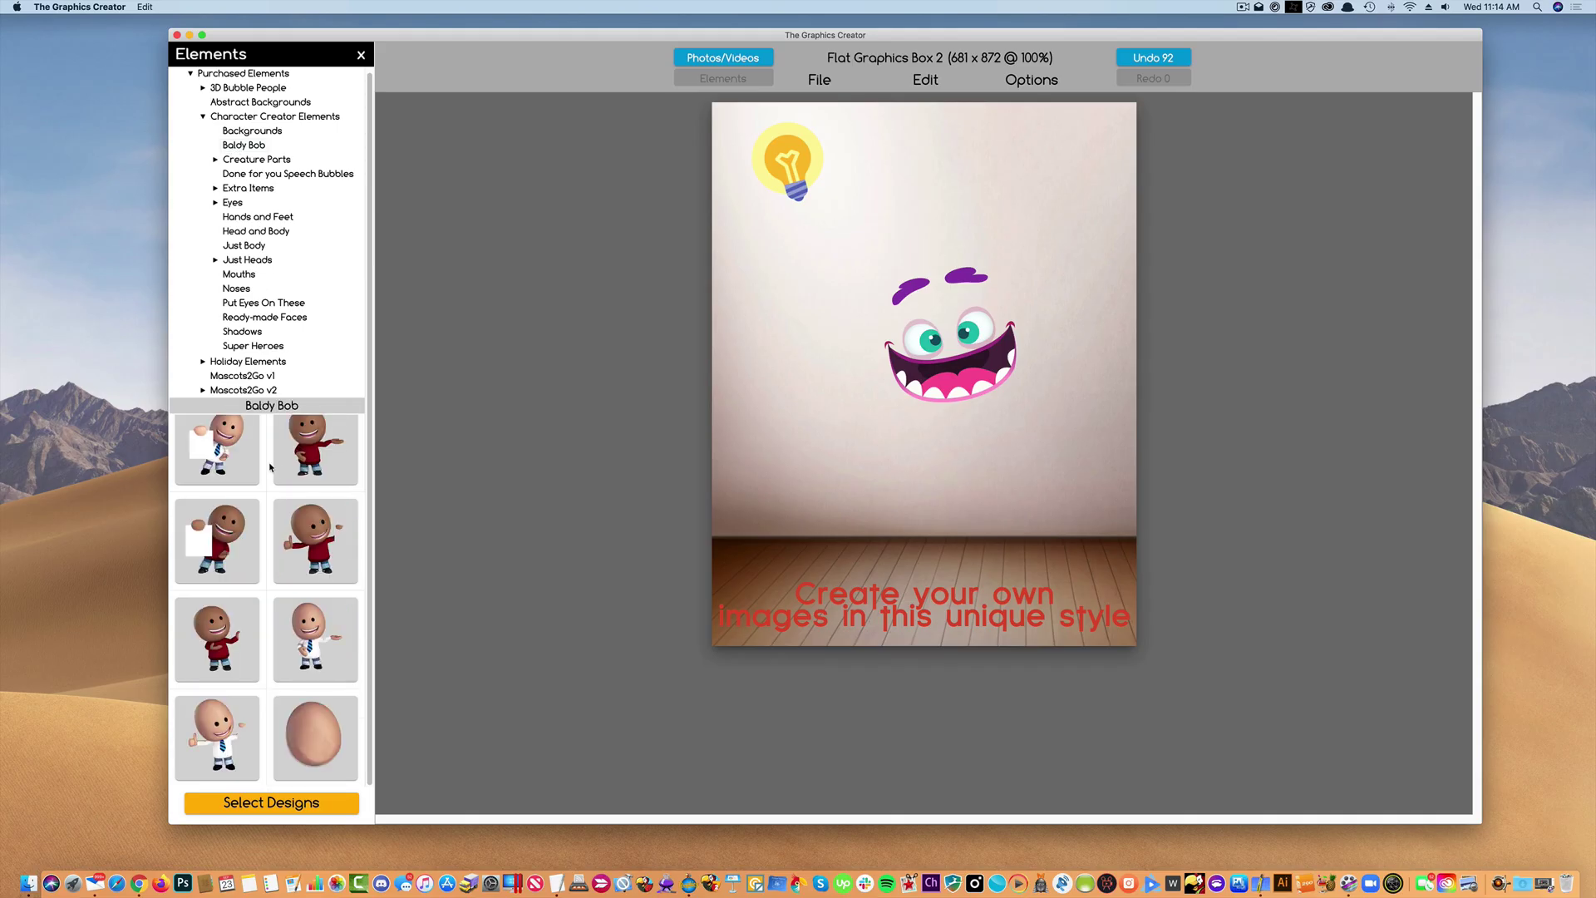
drag(296, 632, 854, 339)
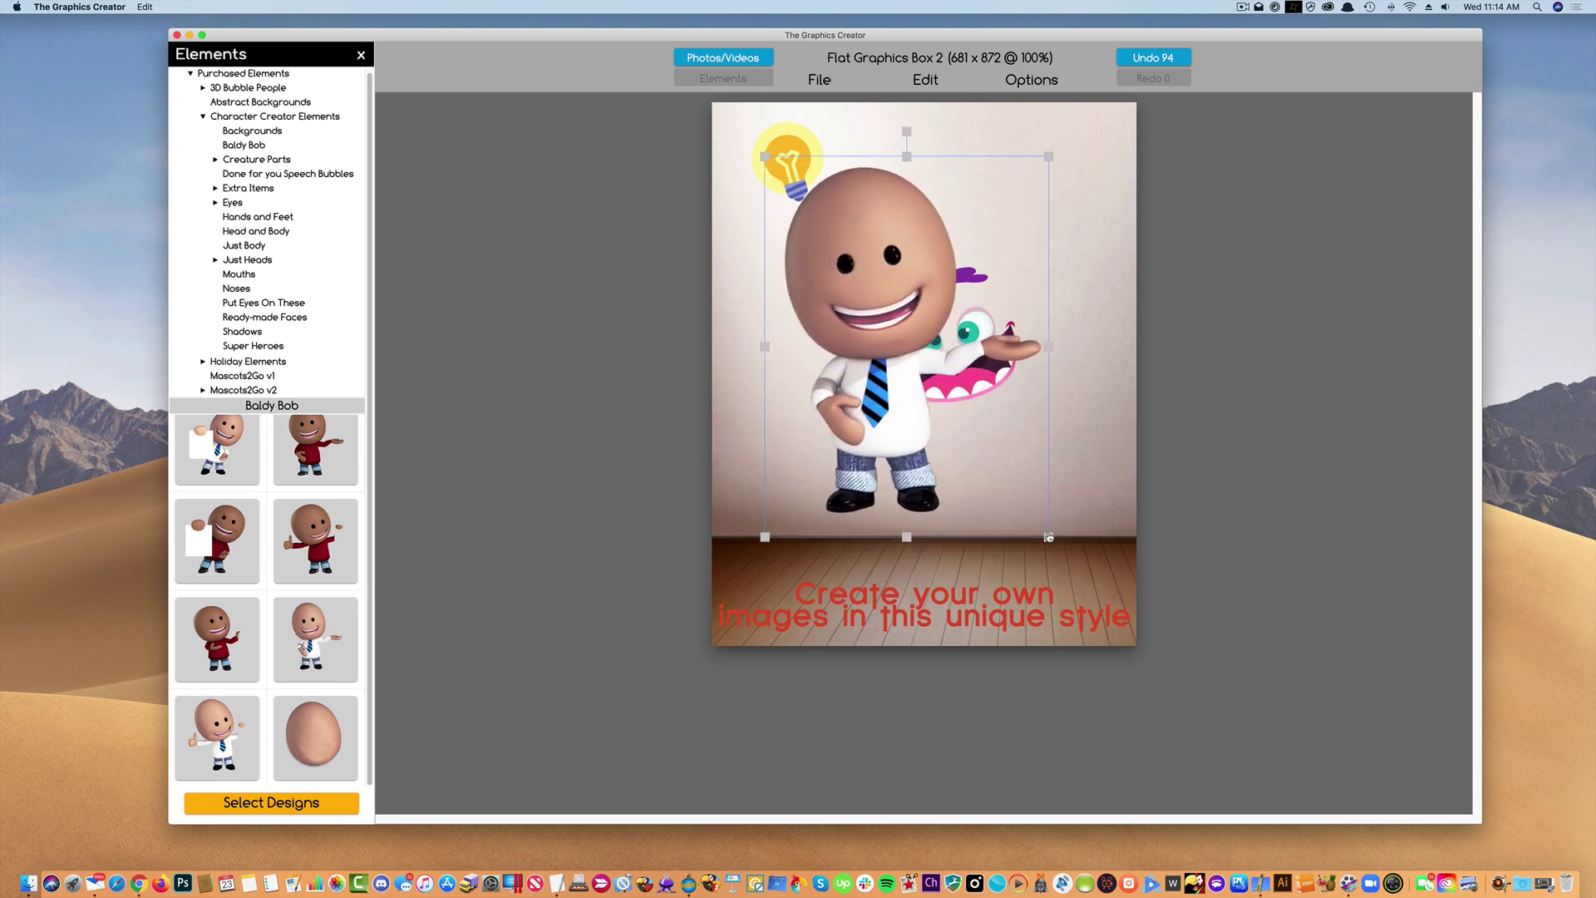
drag(1050, 537, 1130, 646)
drag(877, 527, 902, 532)
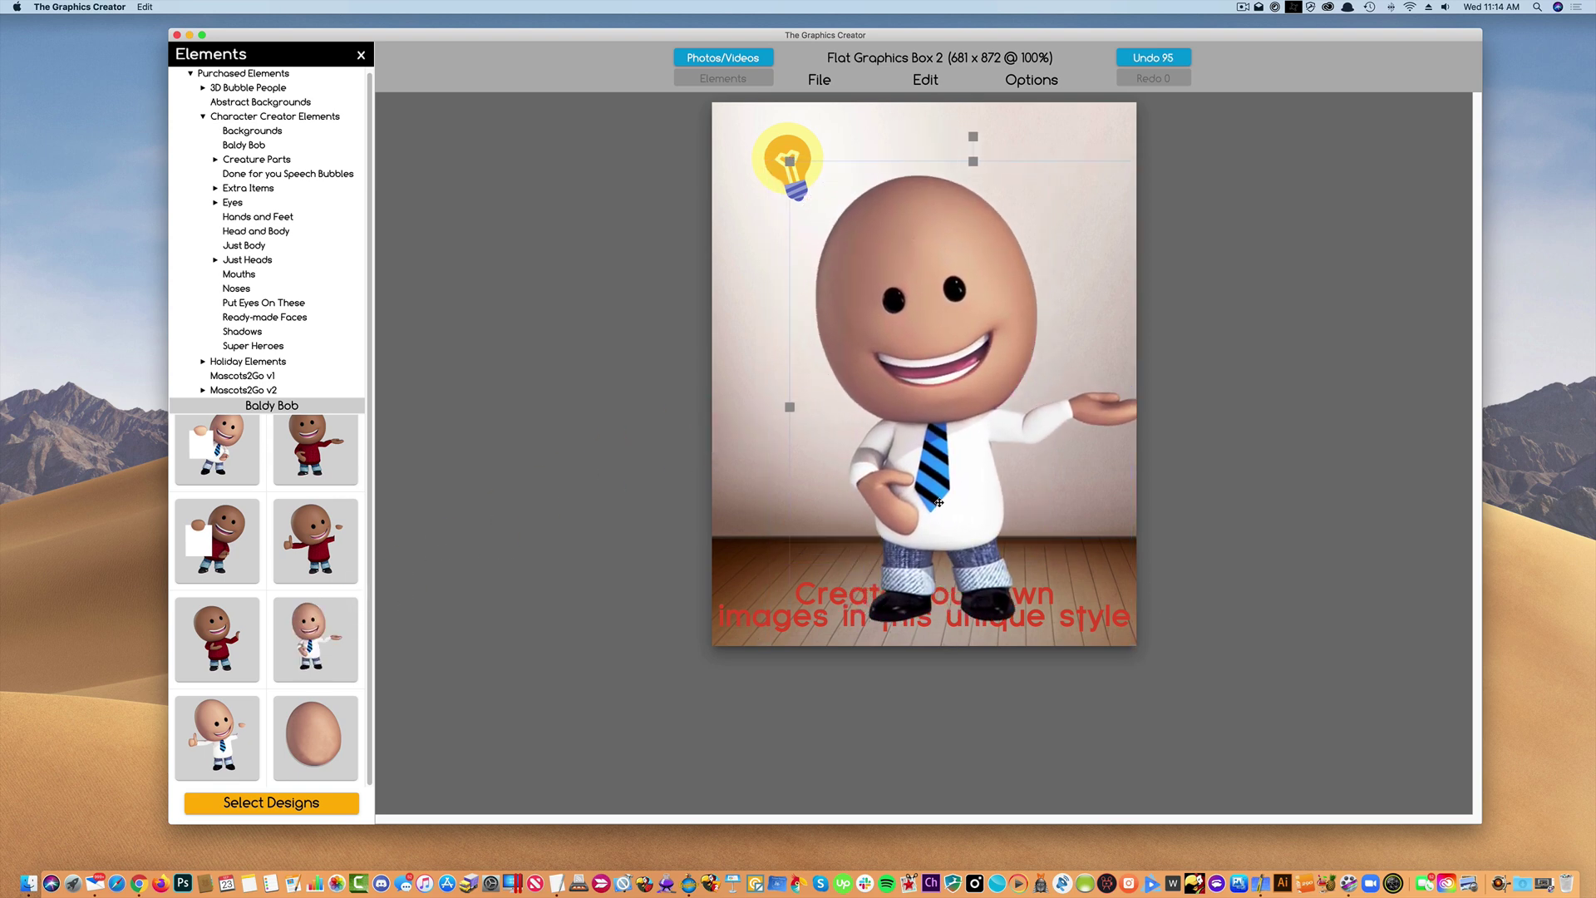
drag(306, 749, 839, 310)
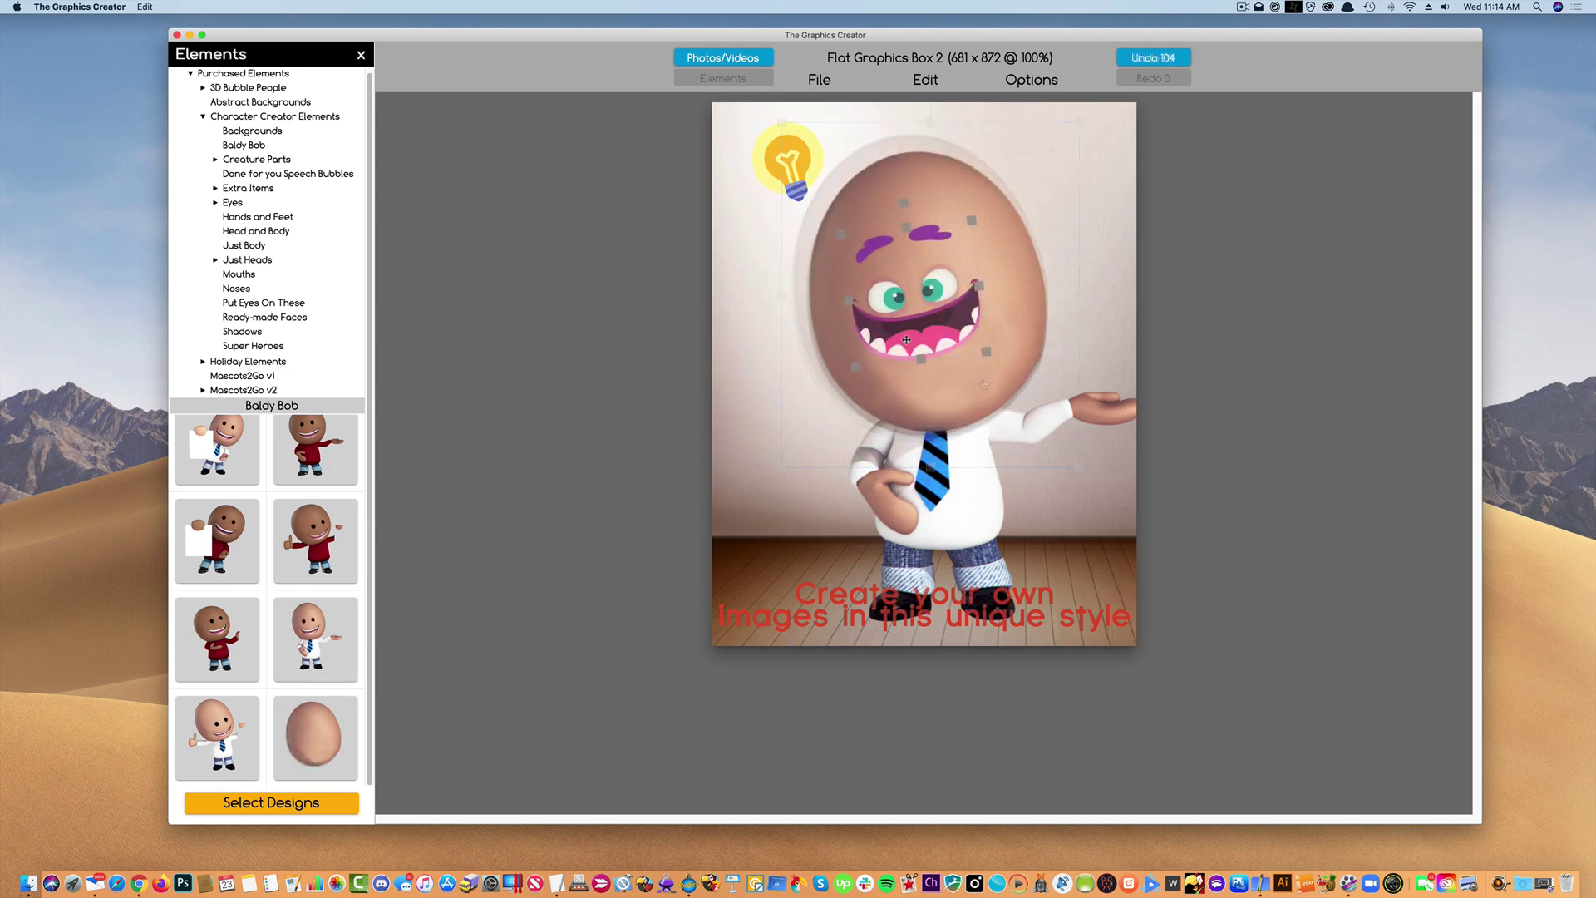
drag(989, 353, 1015, 375)
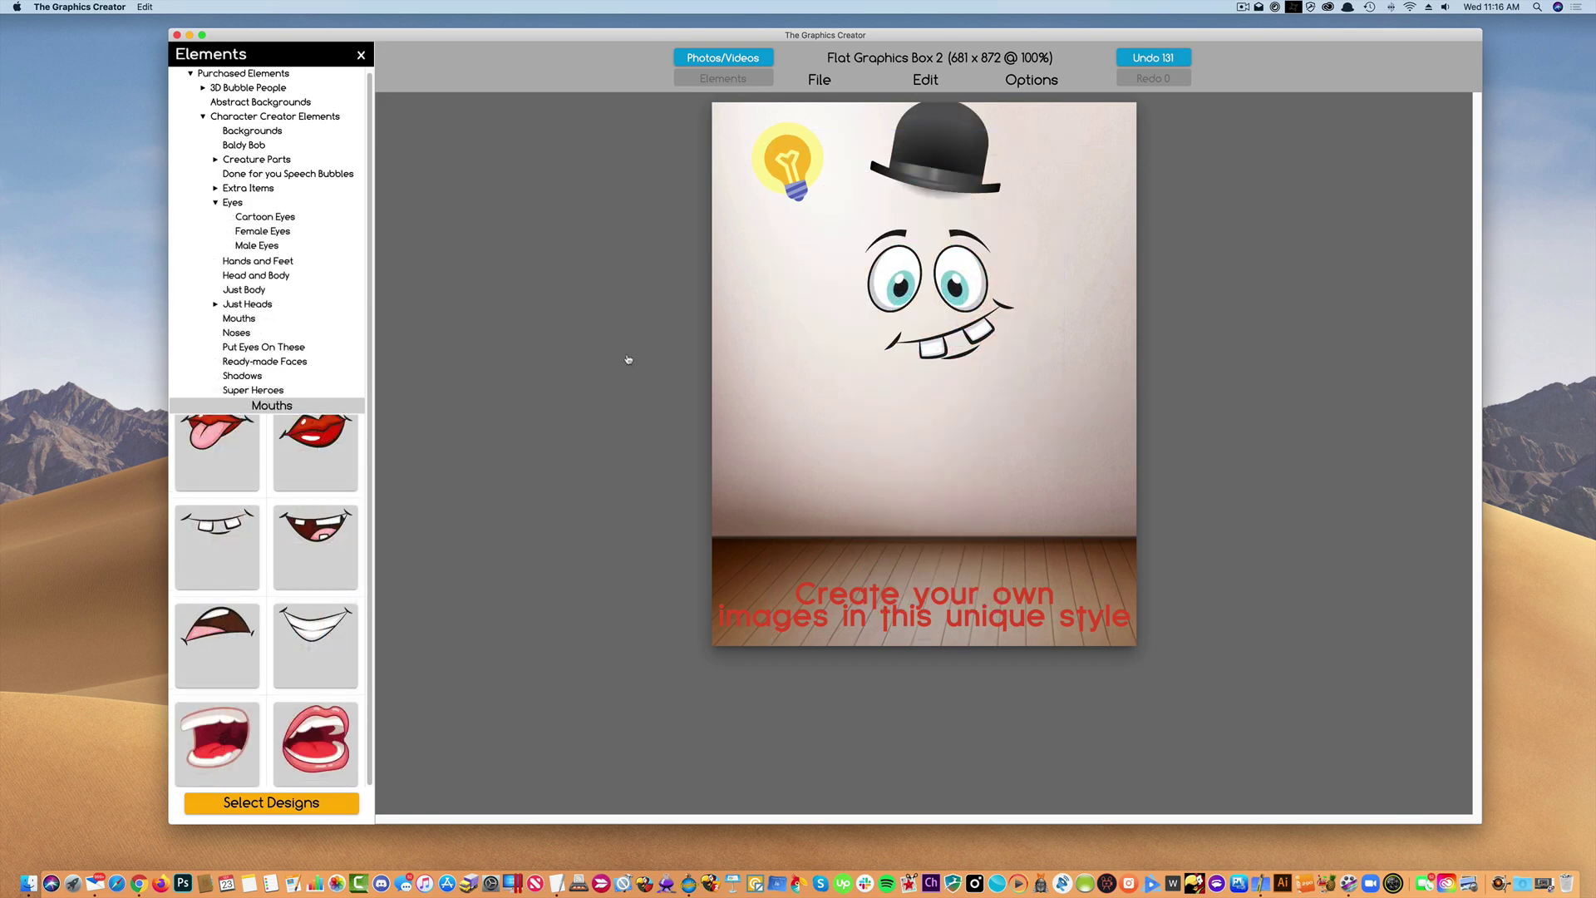
Place a Just Body suit body under the face
click(216, 202)
click(244, 289)
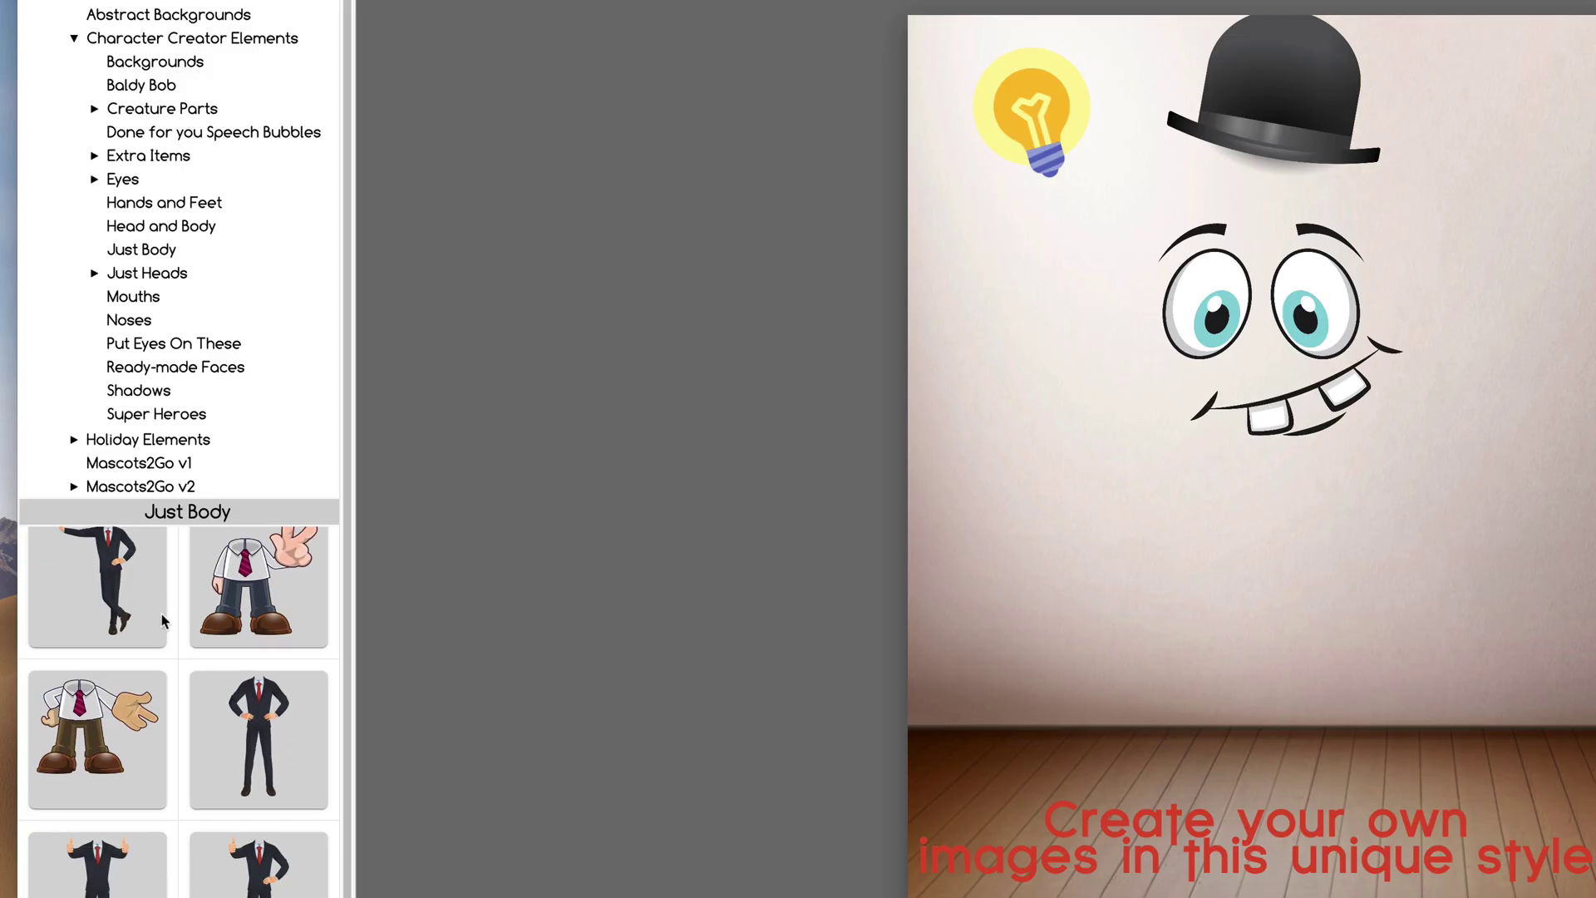
scroll(207, 471, down, 2)
drag(80, 623, 1297, 499)
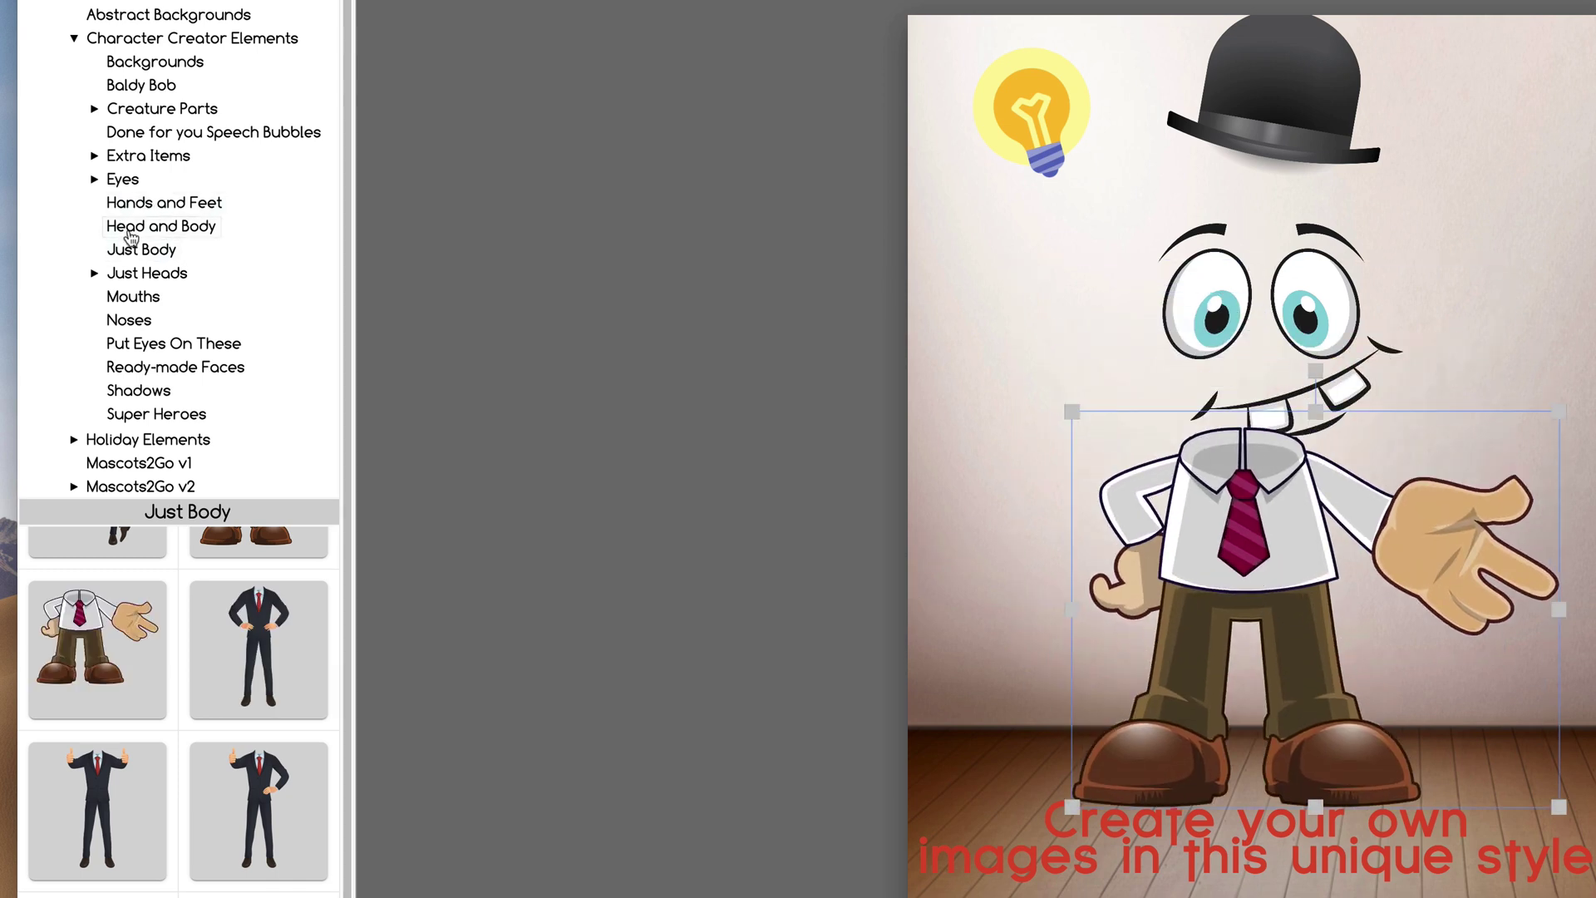
Add a real bearded head from Real Heads and the cigar mouth from Mouths
click(132, 276)
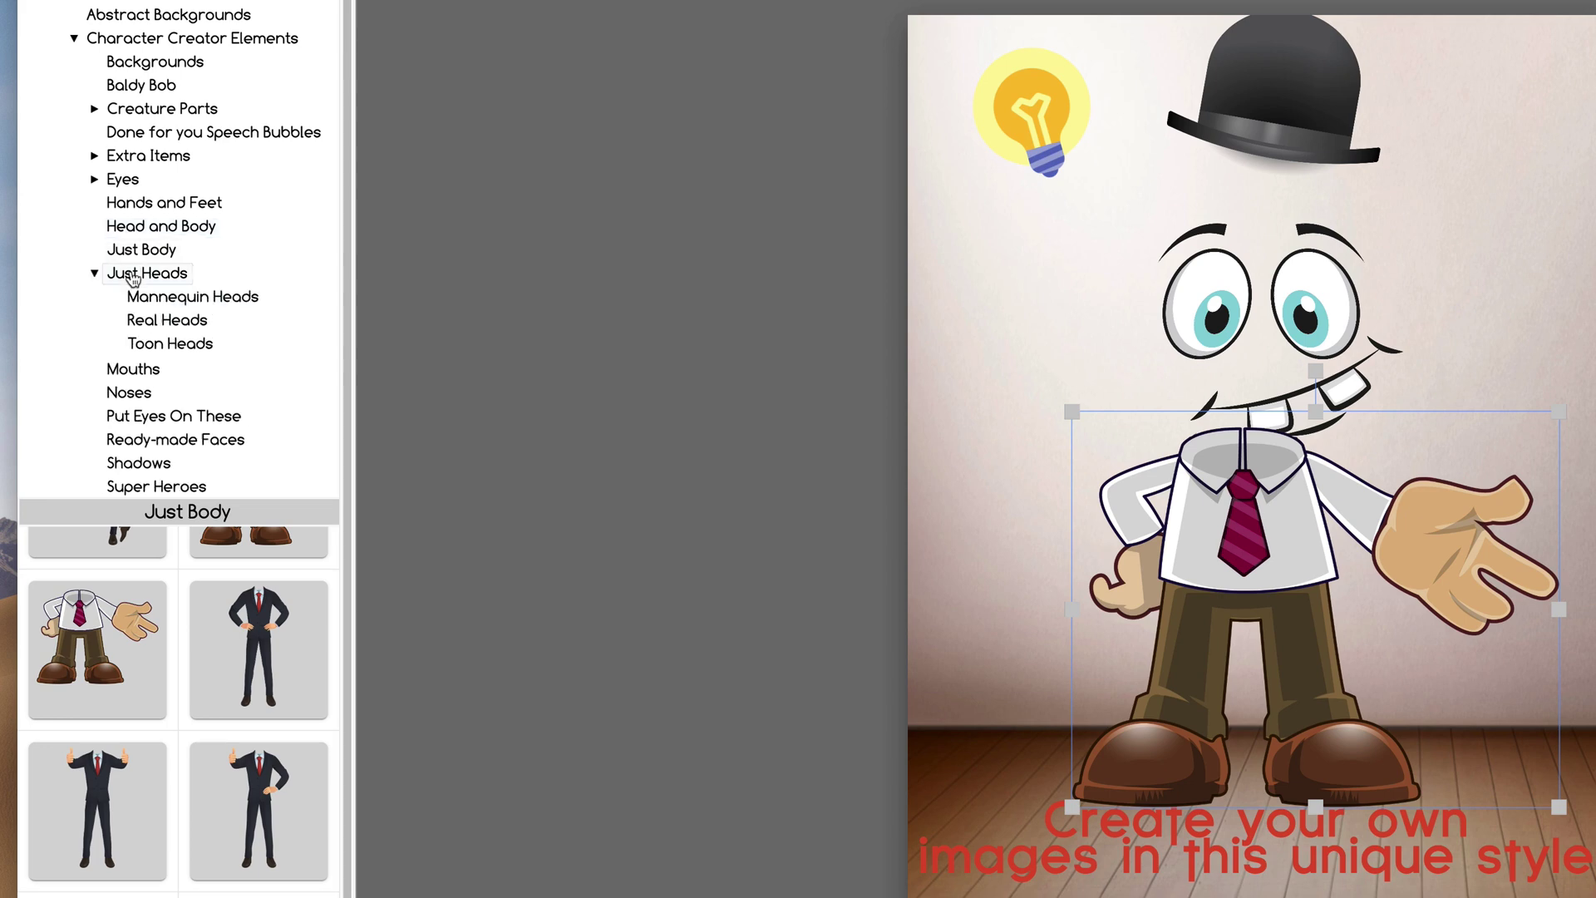
click(158, 317)
click(274, 614)
click(133, 367)
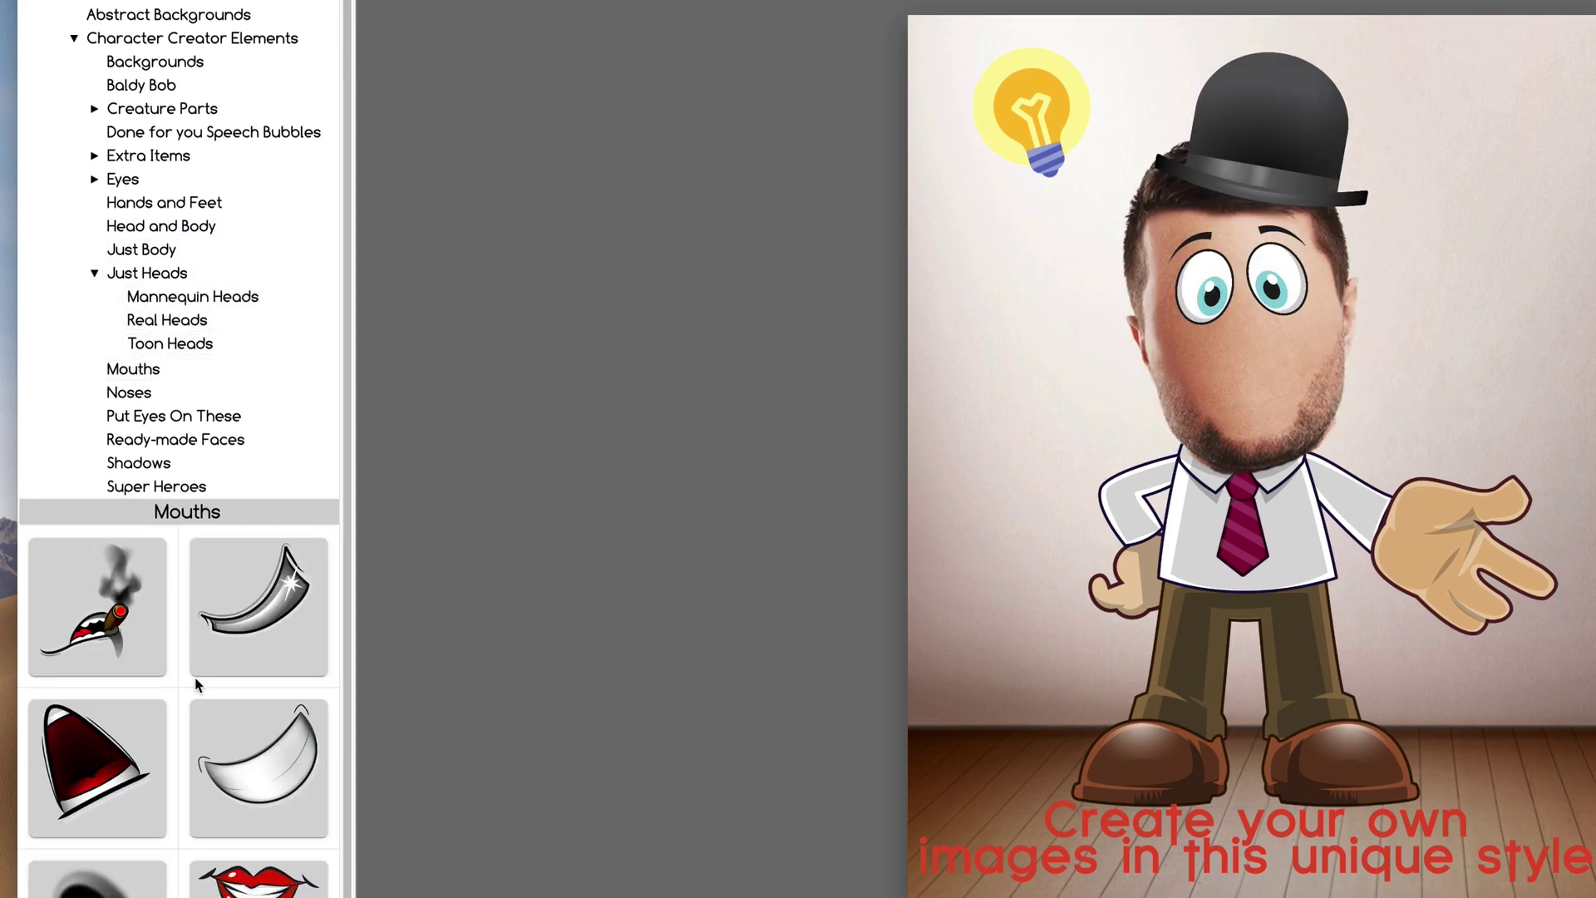
click(117, 666)
click(1211, 246)
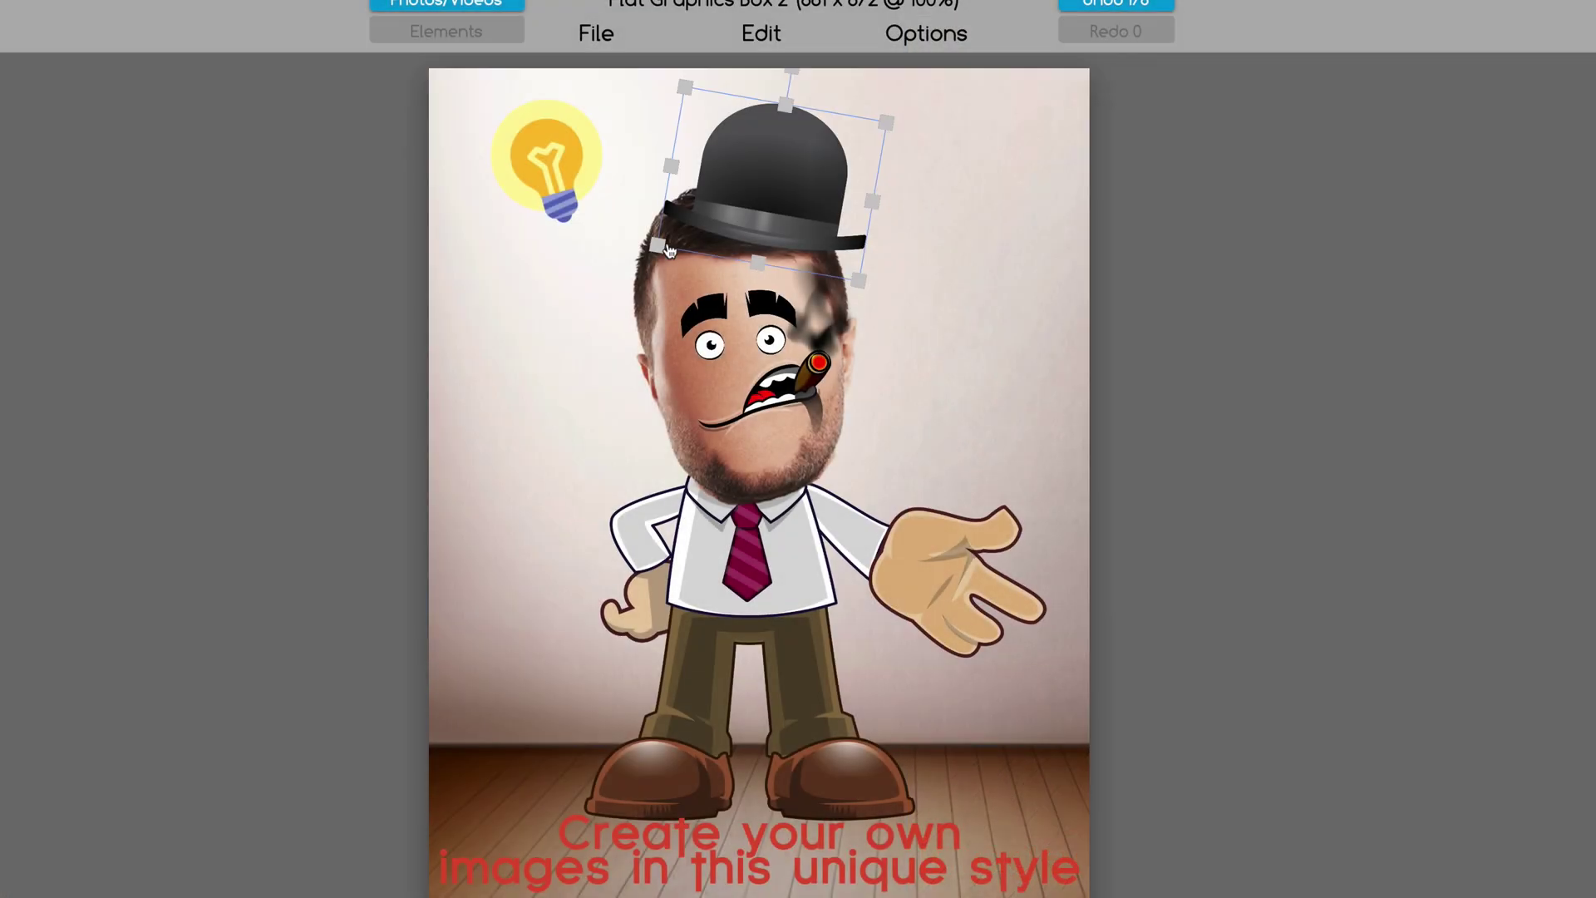
Straighten the bowler hat and delete the room background, slogan text and lightbulb
drag(667, 250, 678, 237)
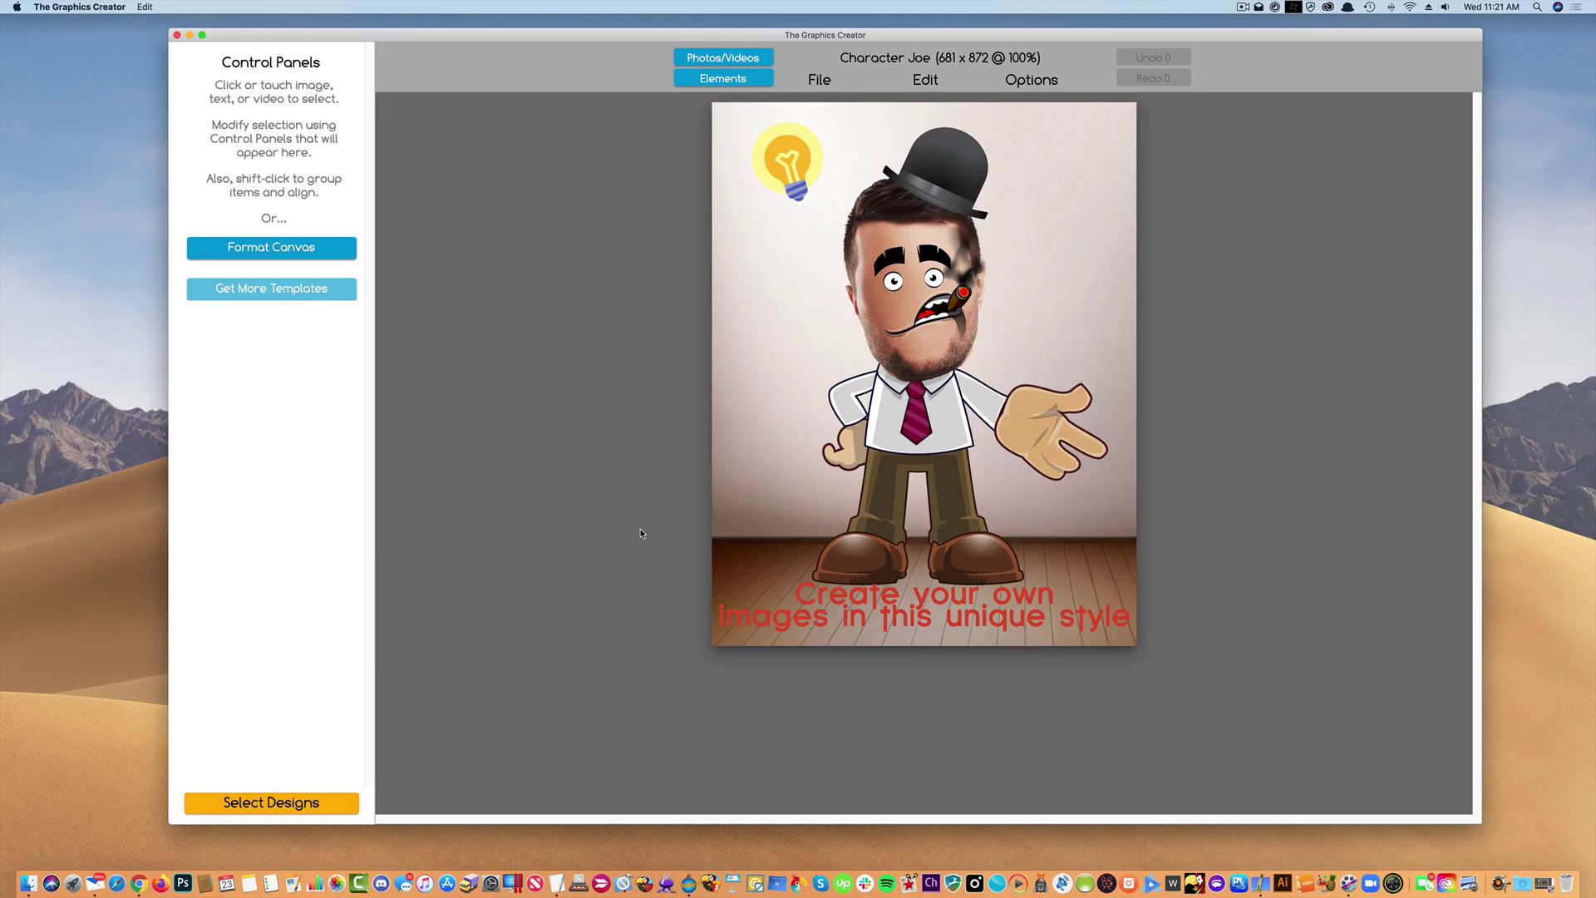
click(787, 358)
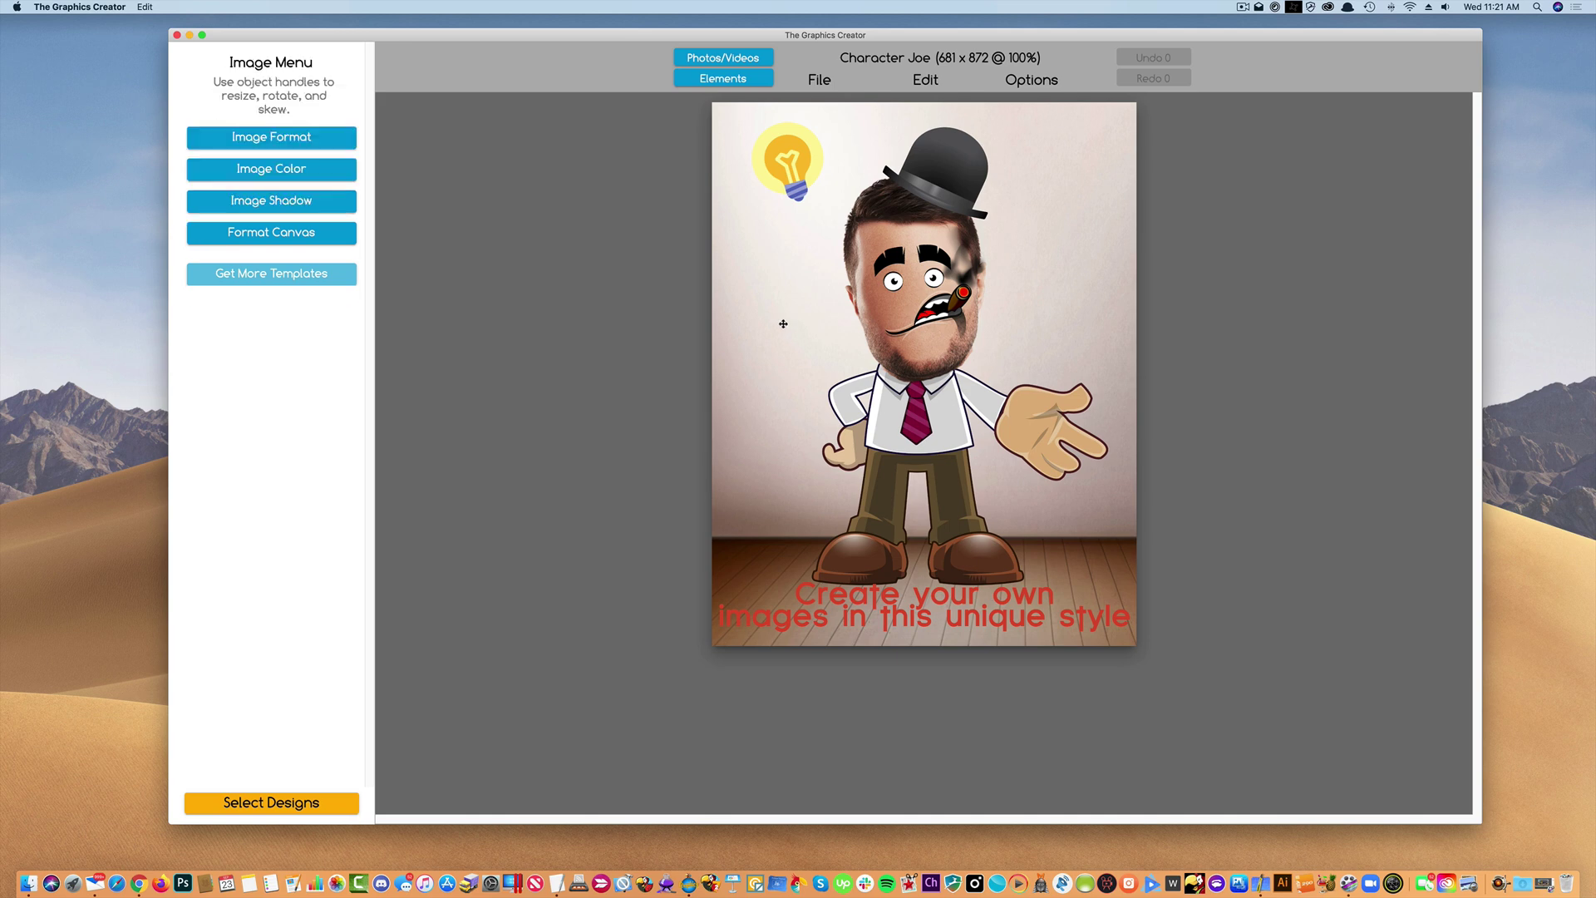
key(Delete)
click(799, 617)
key(Delete)
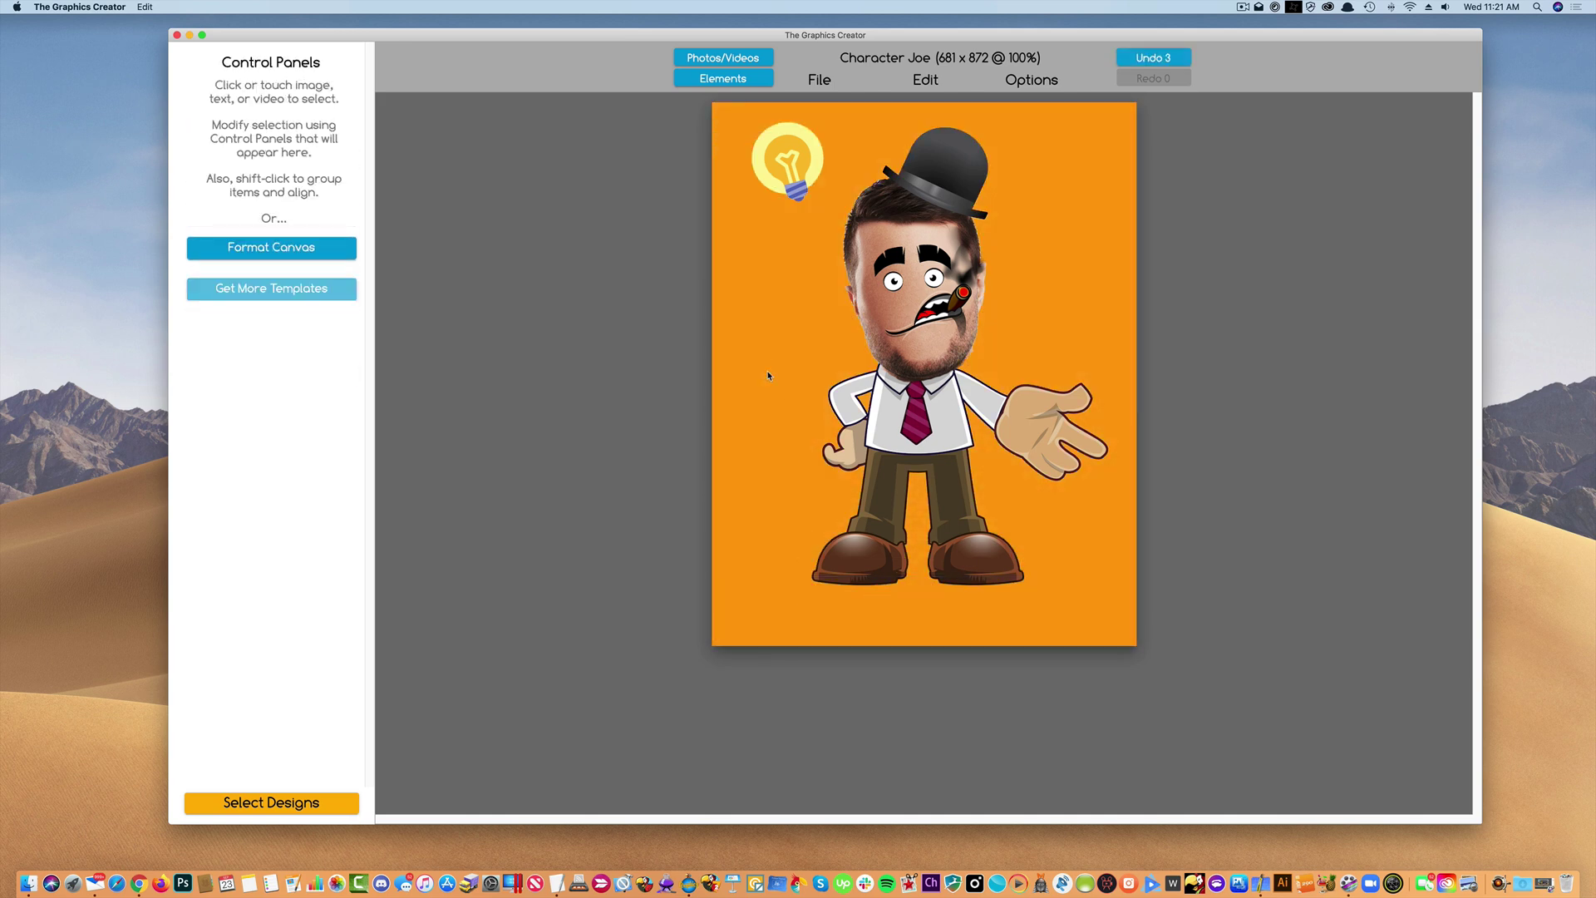
click(783, 169)
key(Delete)
Download the image as a transparent PNG named 'Smokin J'
click(820, 80)
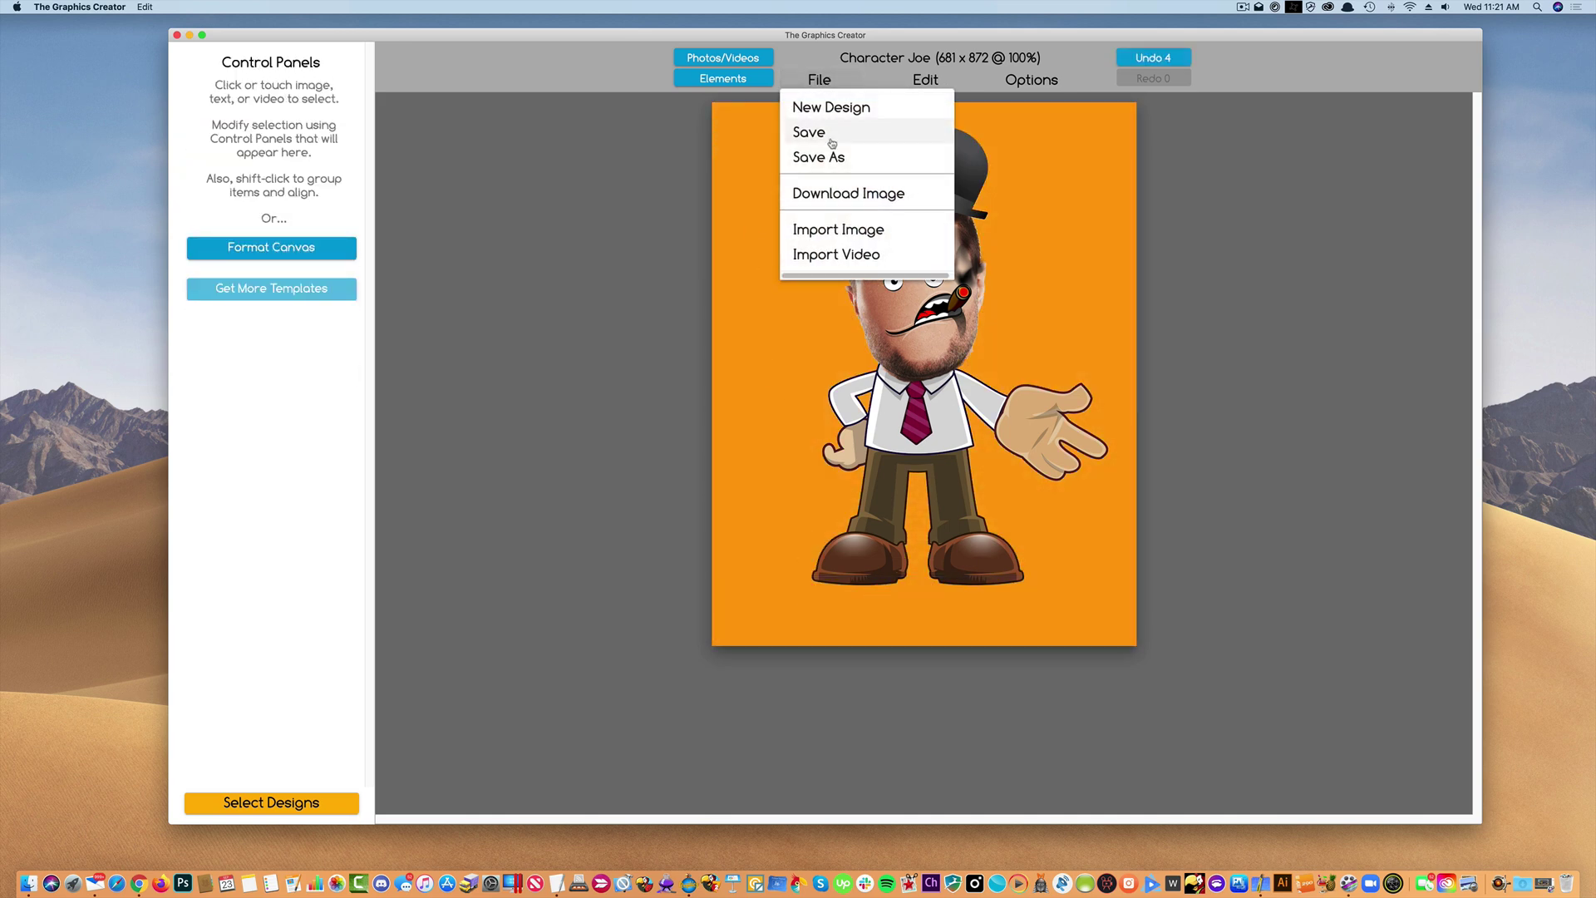
click(832, 192)
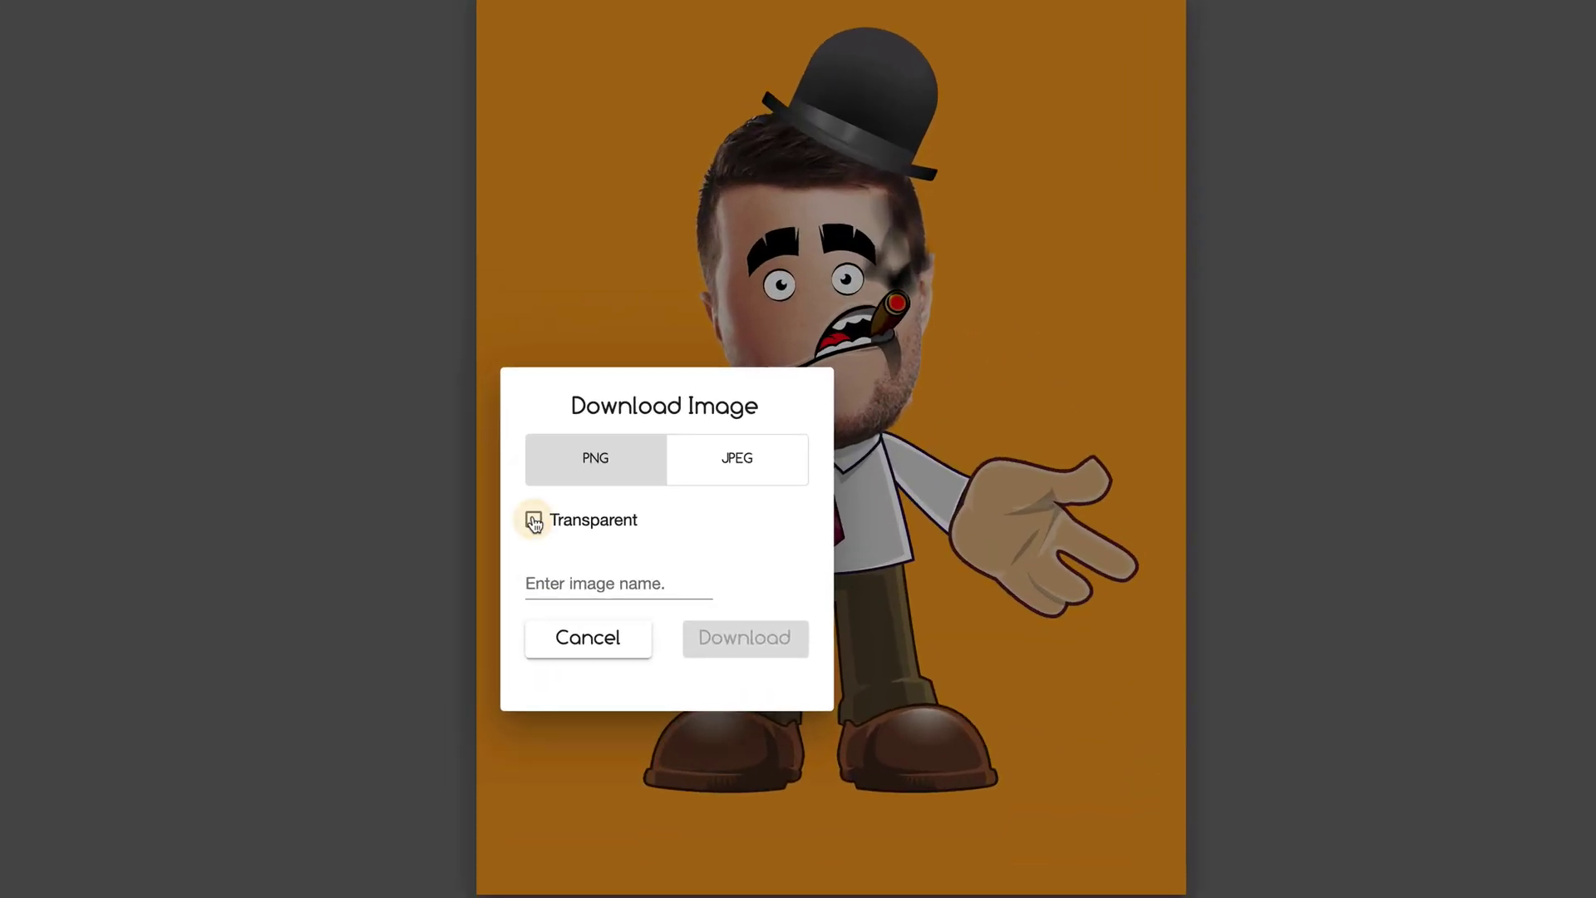
click(534, 520)
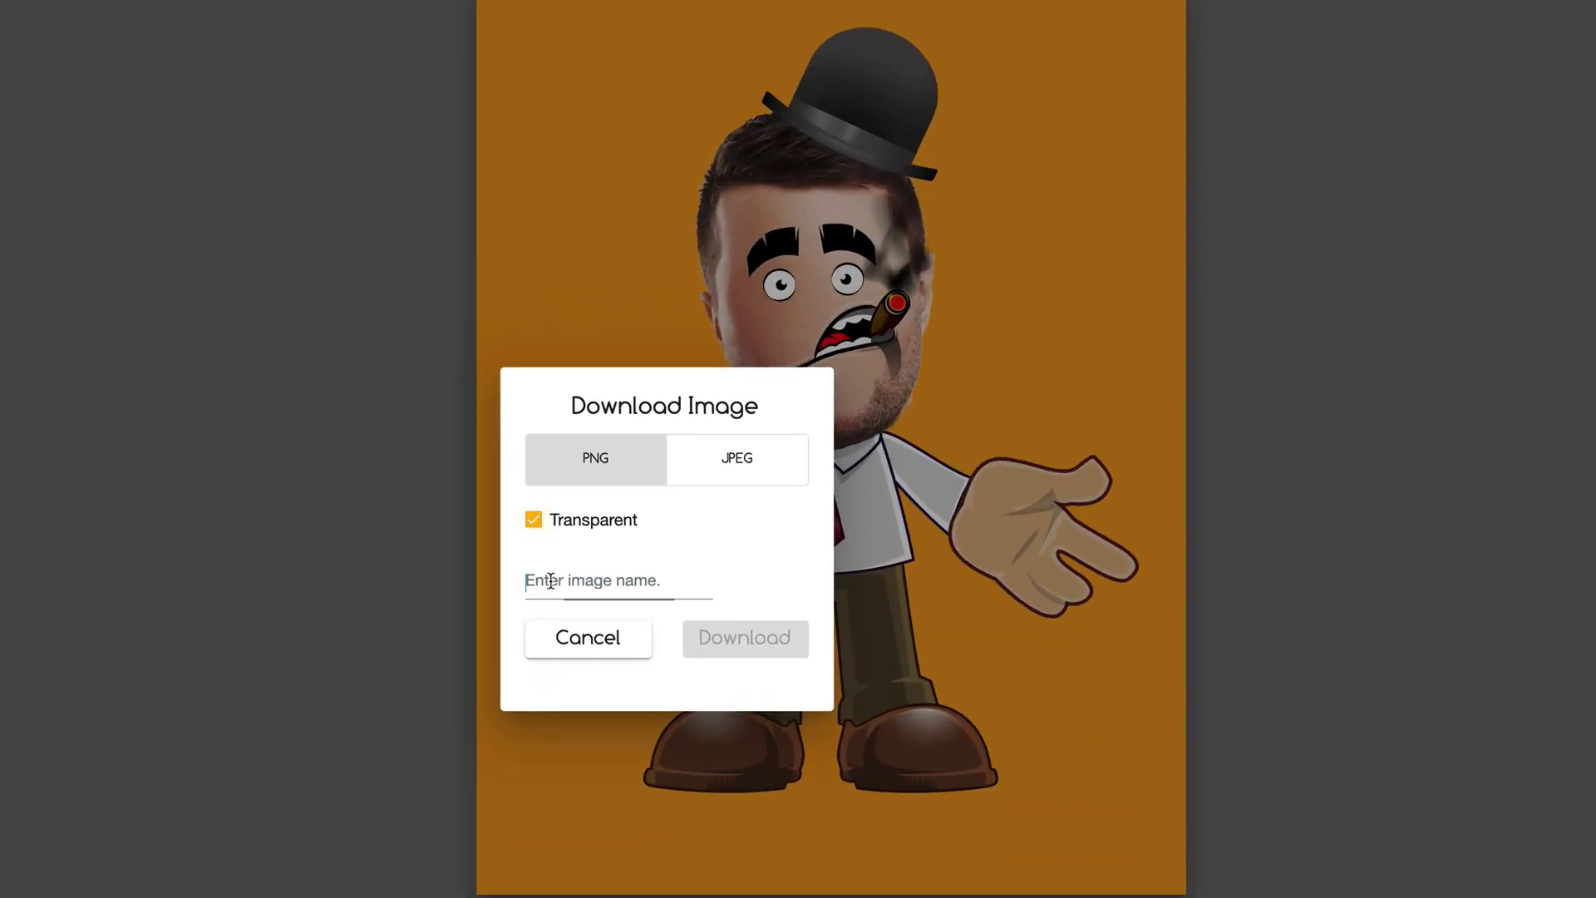
click(553, 576)
text(Smokin J)
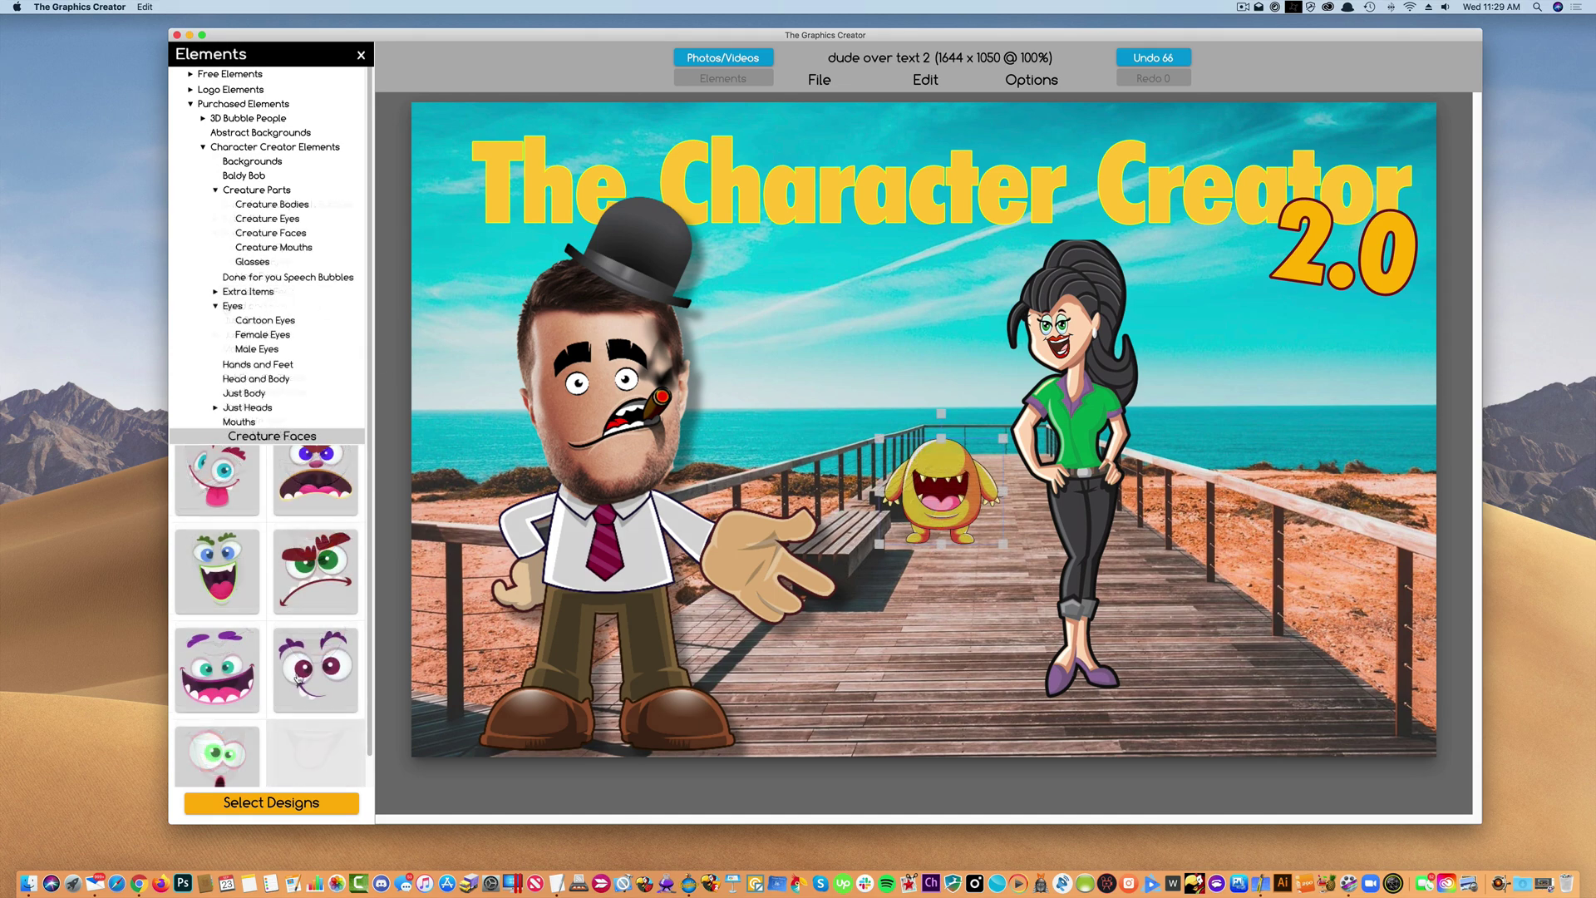
Drop a creature face with big purple-lashed eyes onto the middle of the banner
drag(316, 665, 866, 529)
click(812, 486)
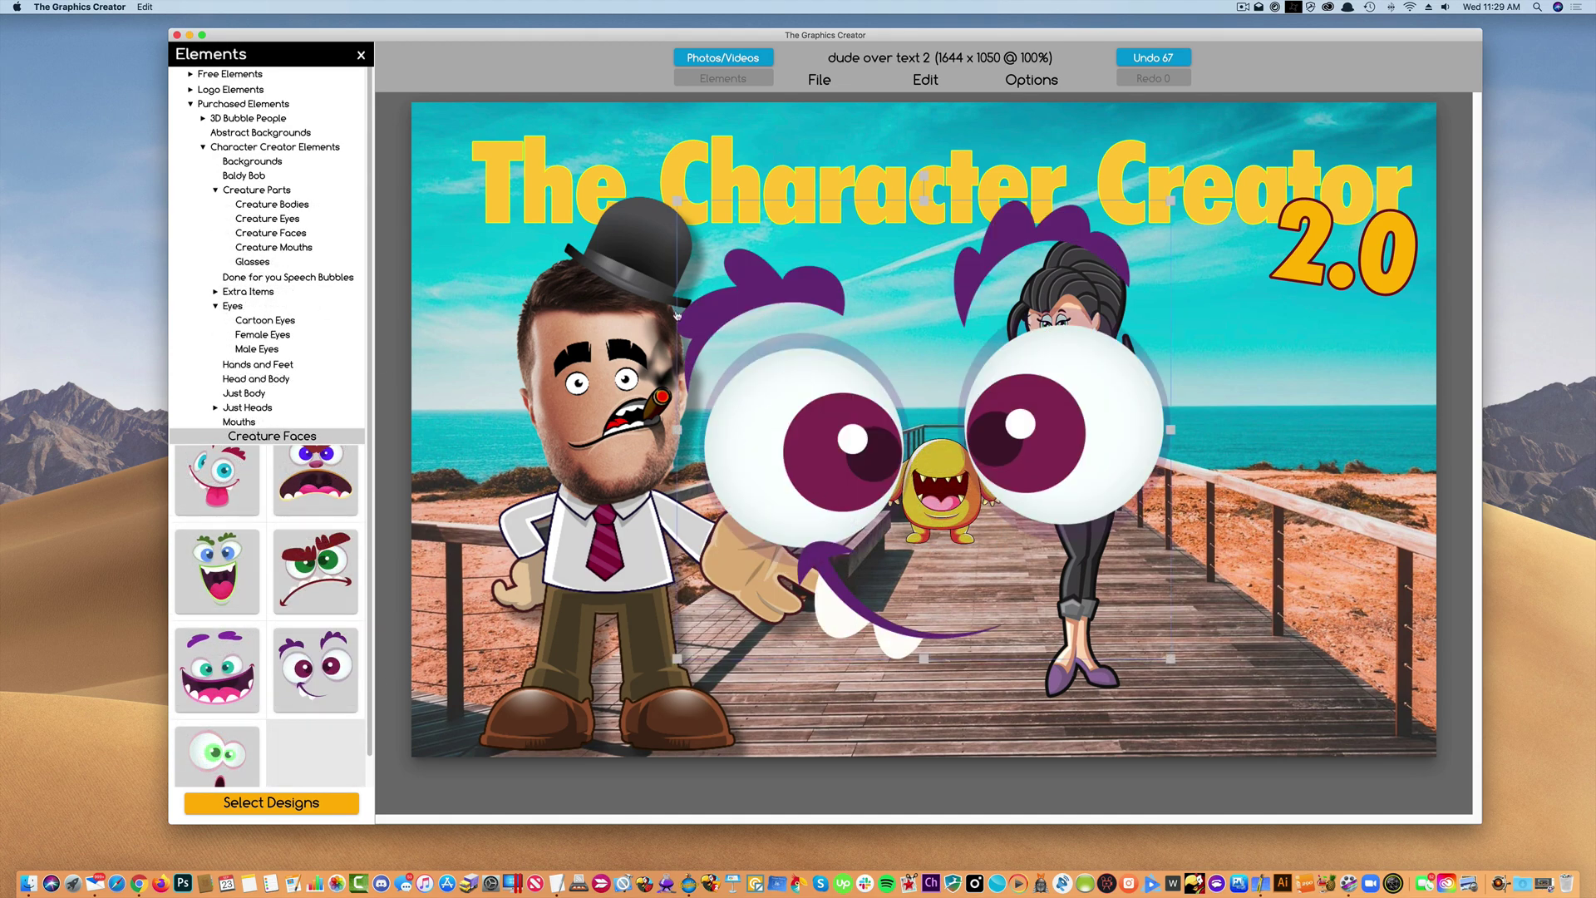